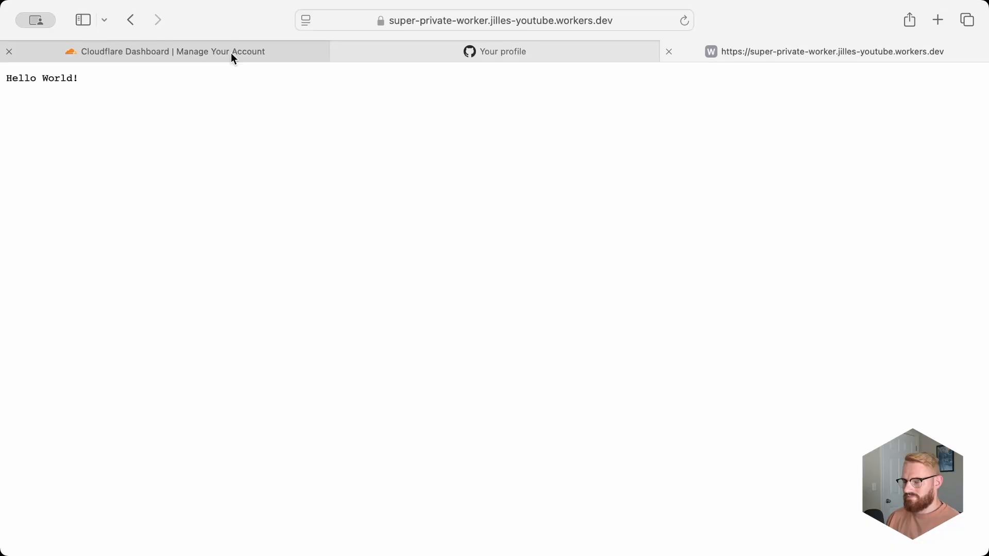
Step: Switch from the worker's Hello World page to the Cloudflare dashboard tab
click(231, 53)
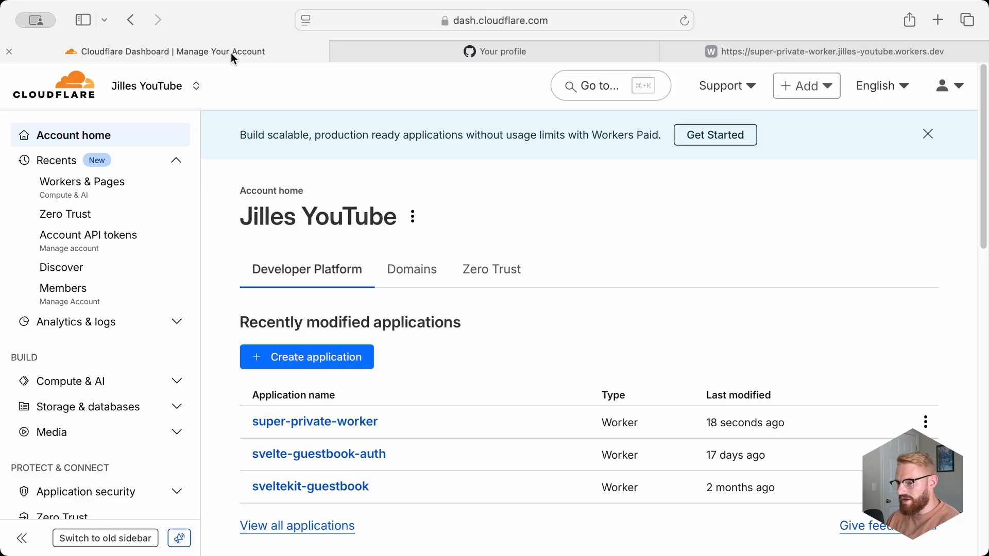
Step: Open super-private-worker's settings under Compute & AI > Workers & Pages
click(102, 382)
click(84, 406)
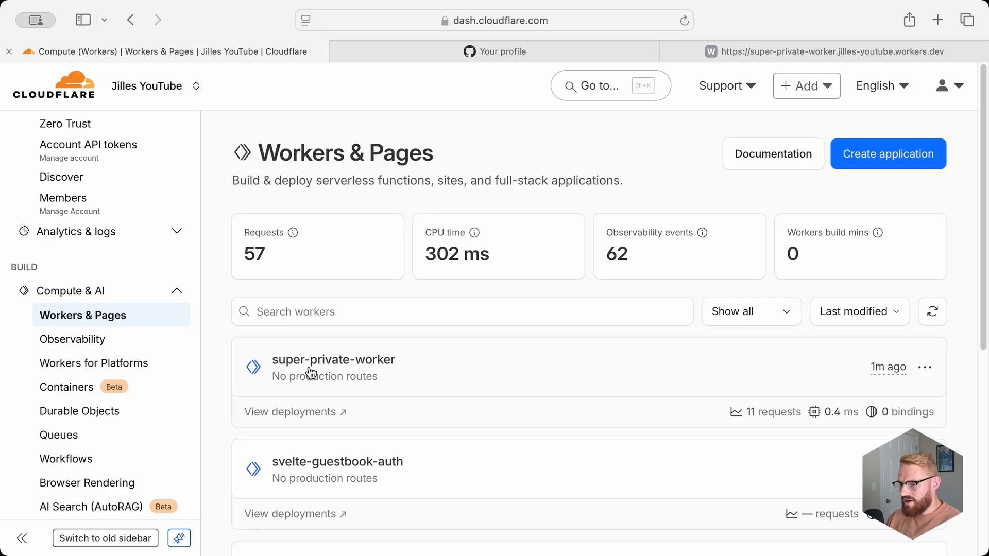
click(336, 363)
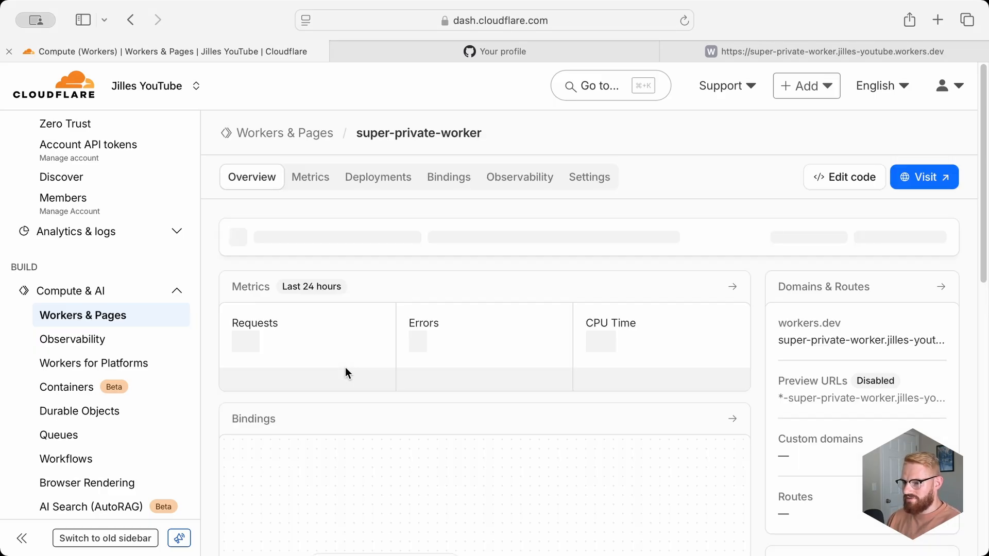
click(607, 175)
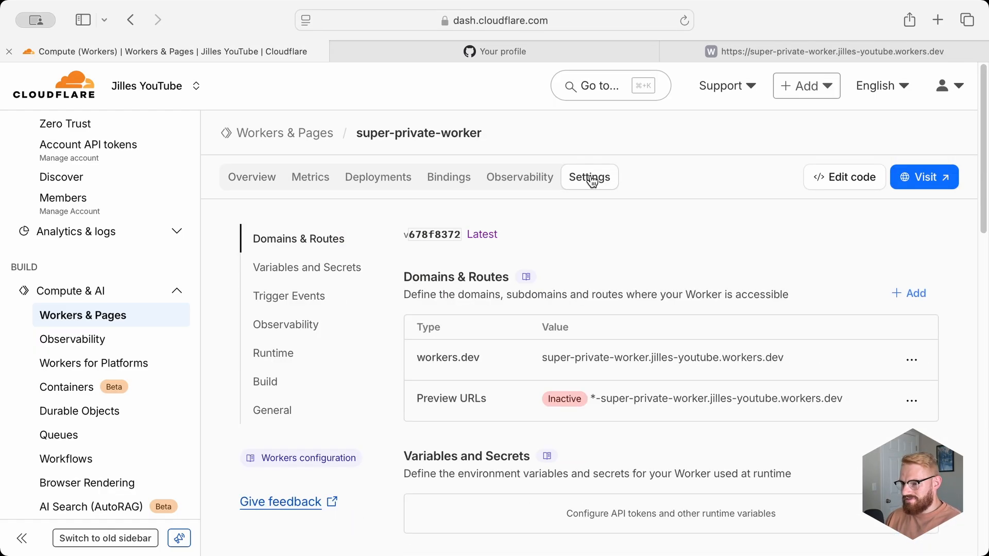
Step: Enable Cloudflare Access on the workers.dev domain and go back to the worker's tab
click(912, 360)
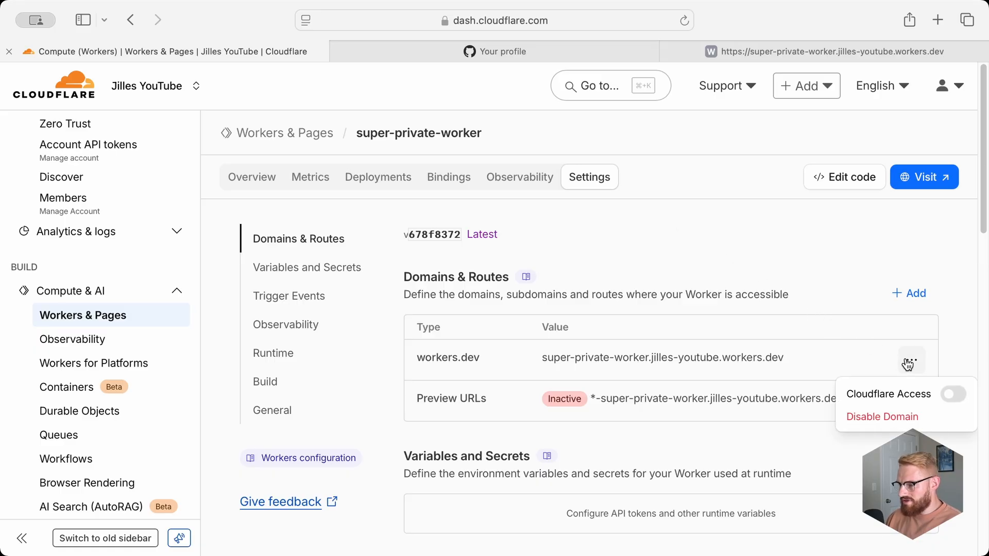
click(952, 395)
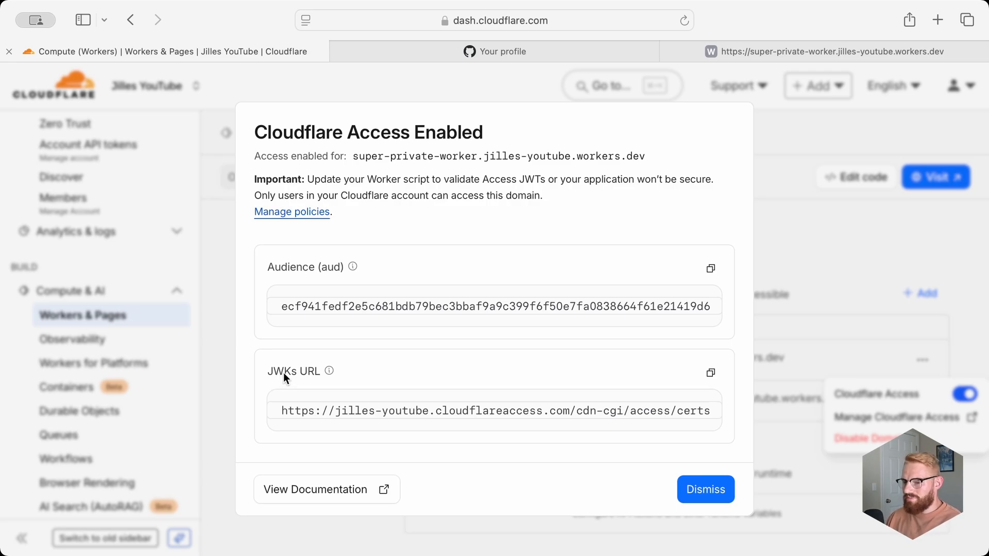
mouse_move(328, 374)
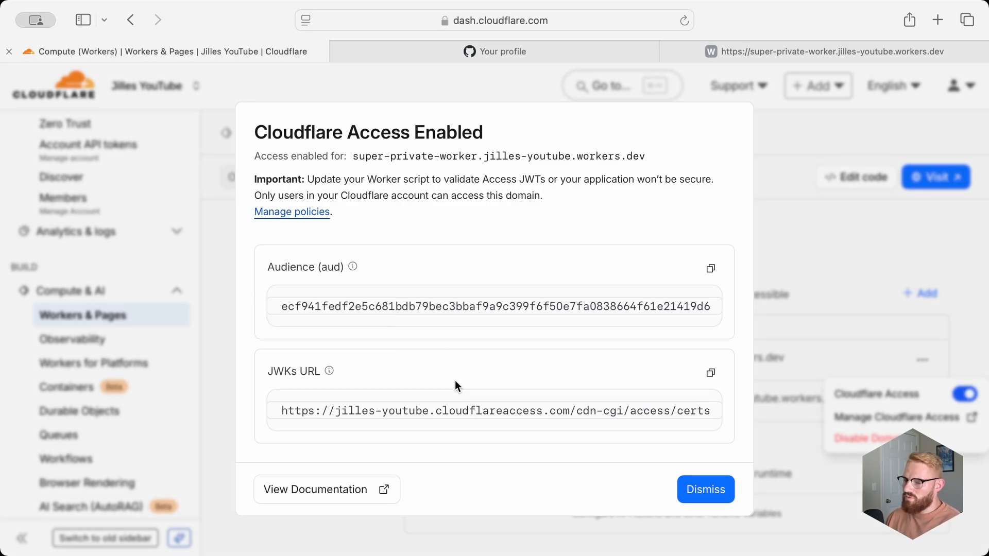
click(712, 488)
click(754, 52)
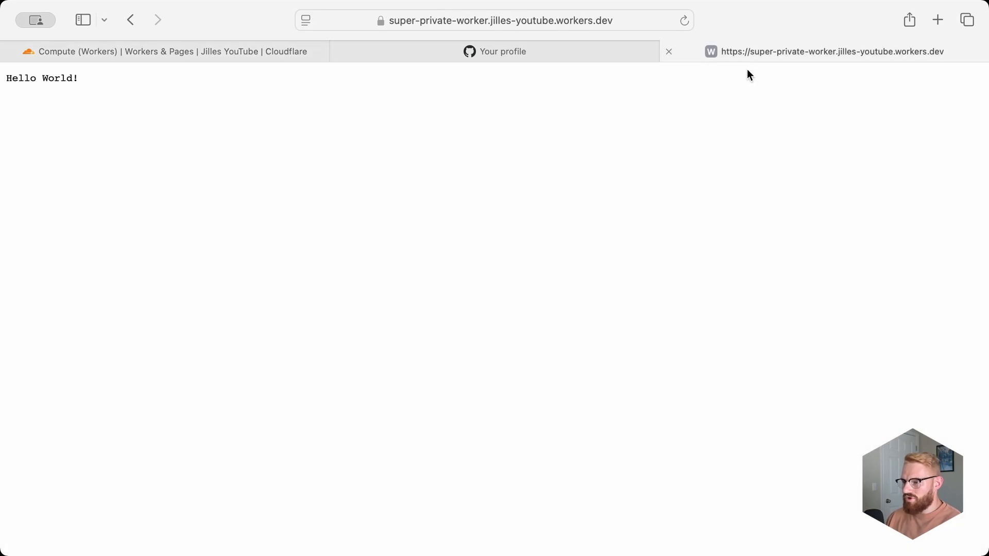
Step: Reload the worker and sign in through Cloudflare Access with your email and its one-time code
click(684, 21)
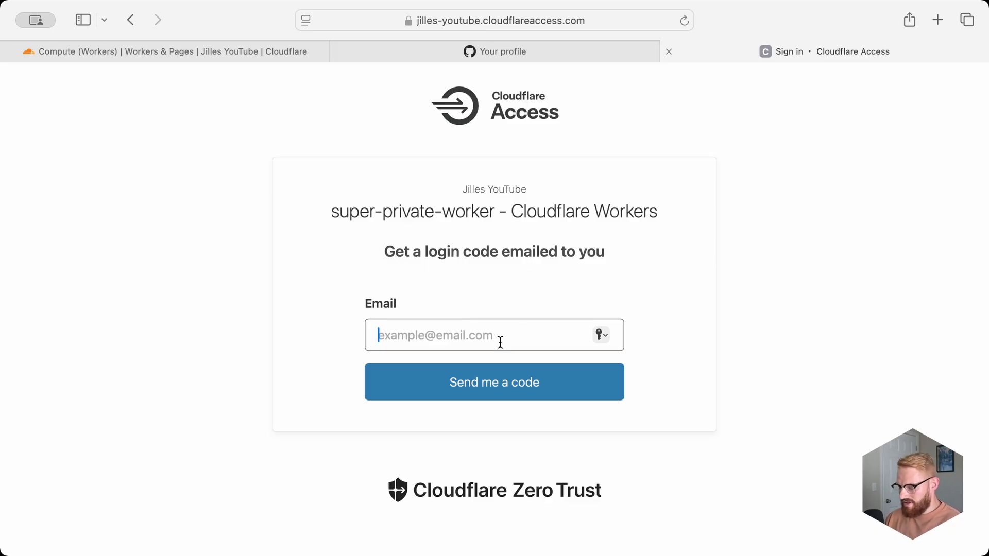
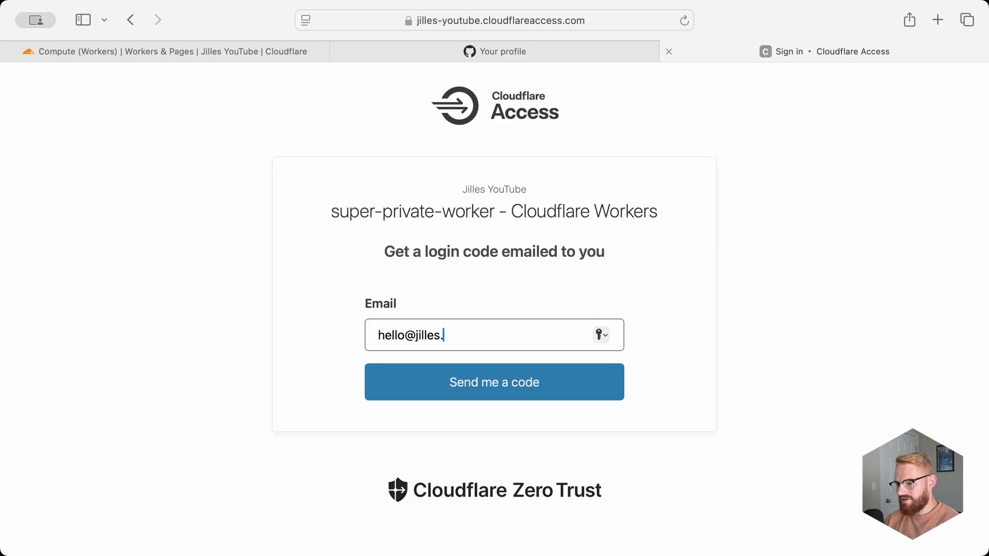
click(393, 386)
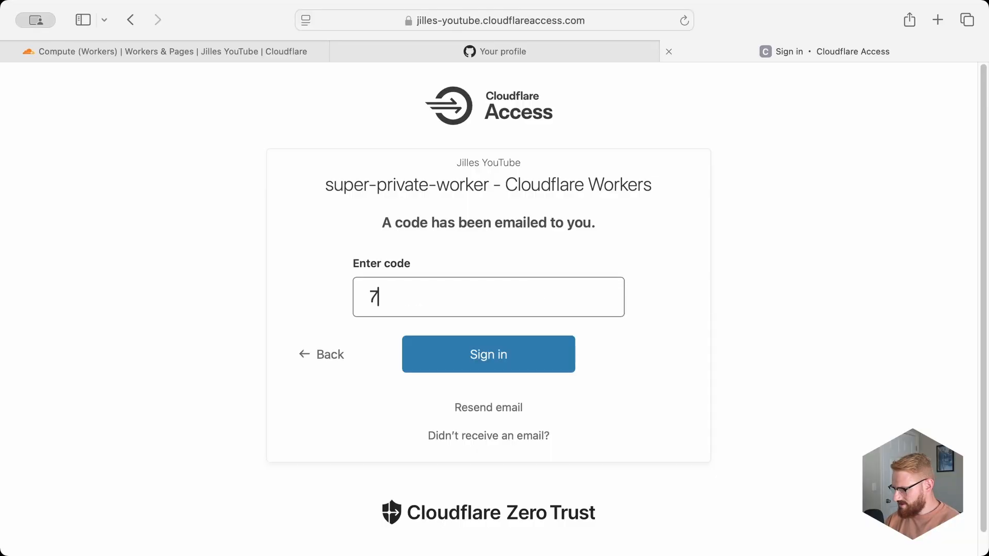
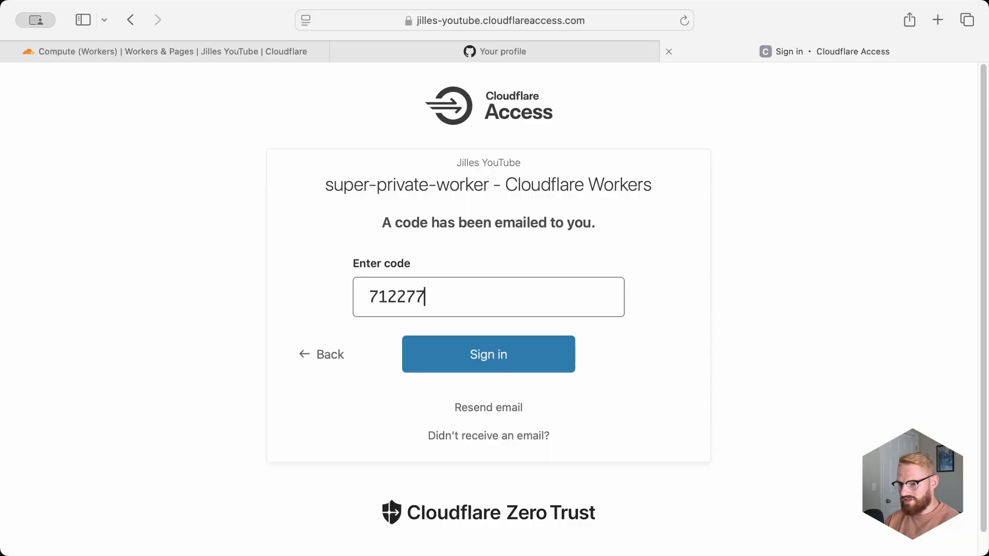
click(468, 369)
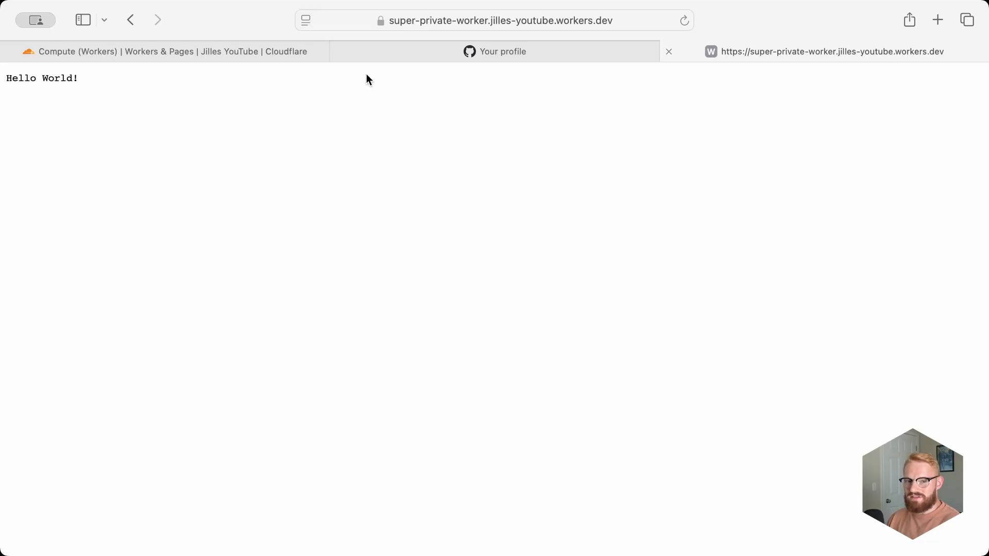
click(169, 50)
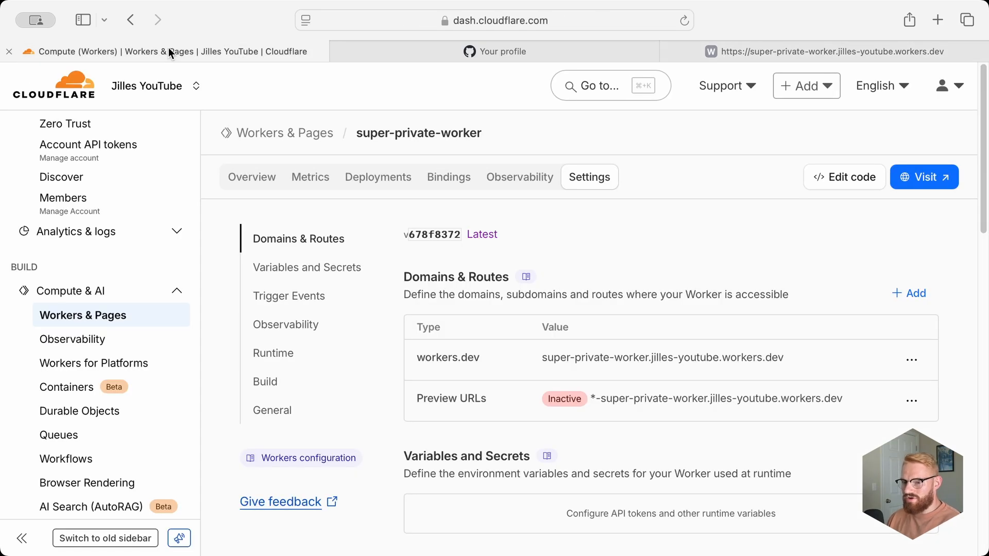
Step: Open Zero Trust and go to the Access authentication logs
click(75, 149)
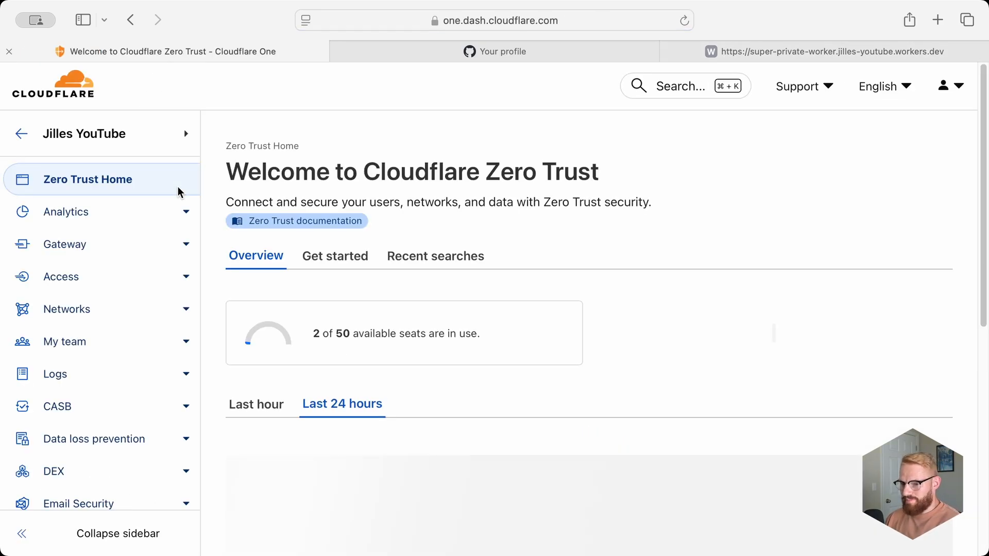
click(183, 374)
scroll(184, 355, down, 3)
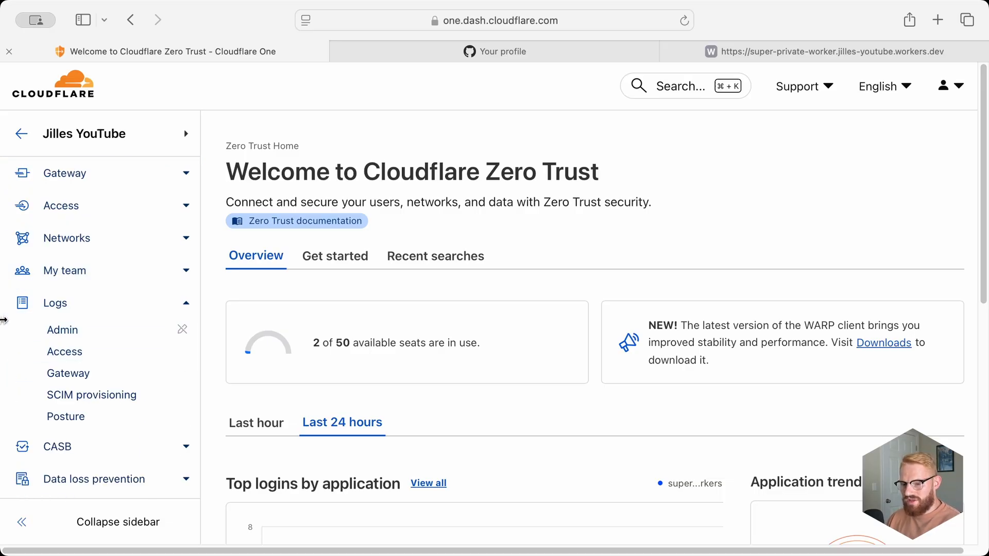
click(56, 354)
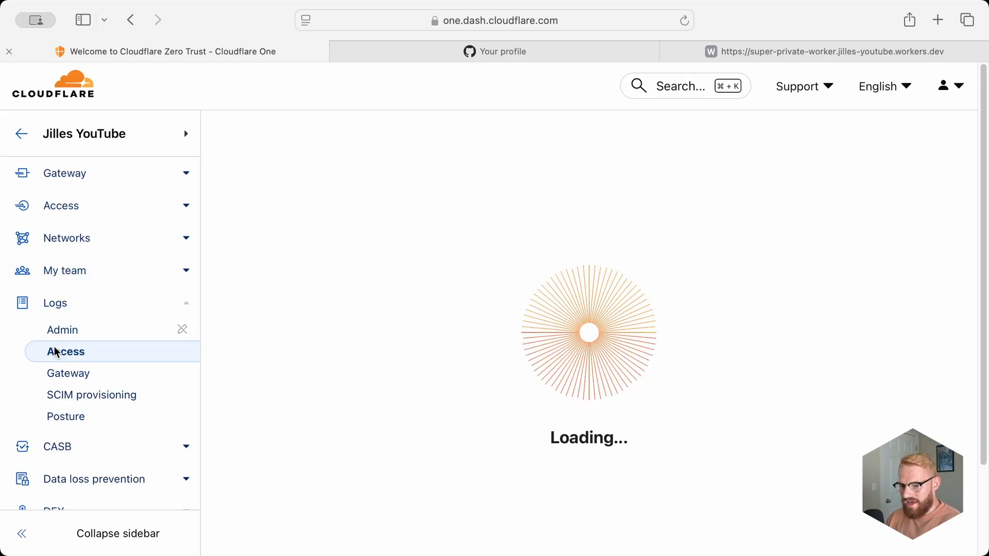
scroll(320, 353, down, 1)
Step: Apply the log filters, confirm the worker login shows Access granted, then open Settings
click(325, 365)
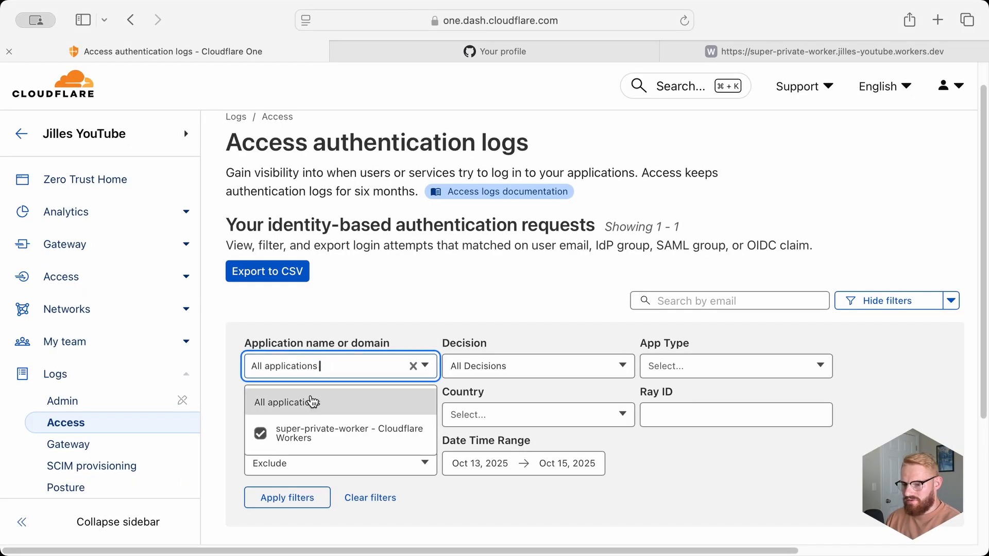
click(284, 500)
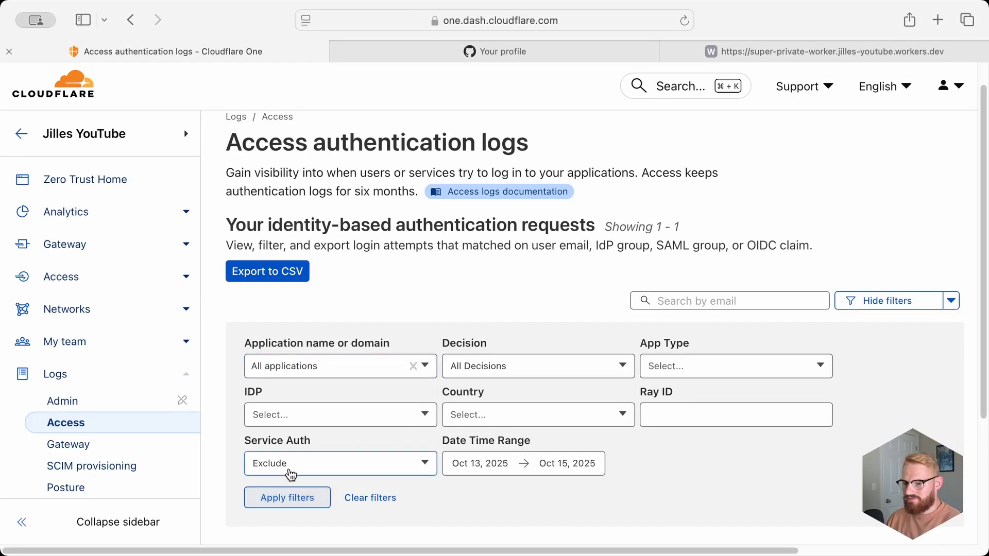
scroll(359, 391, down, 4)
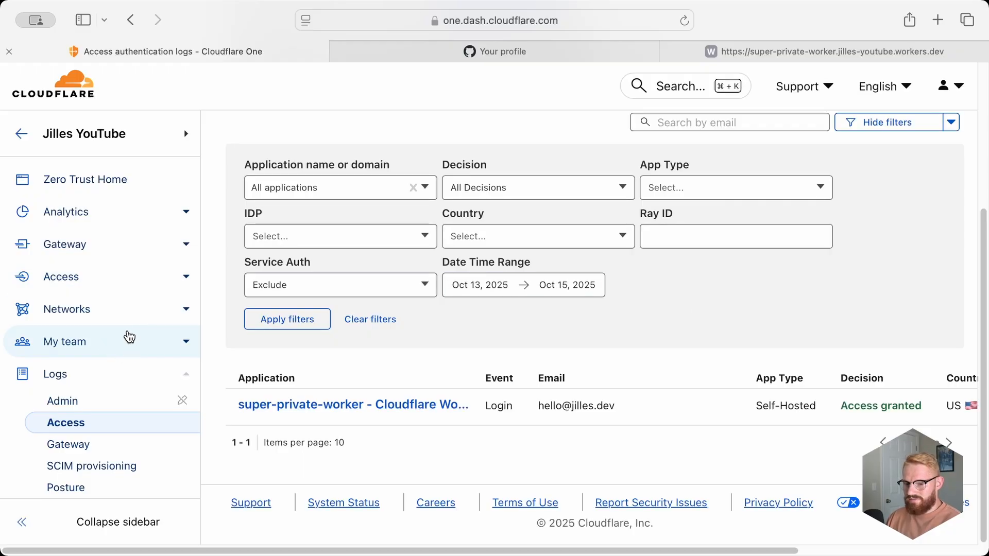
scroll(128, 334, down, 4)
scroll(113, 371, down, 2)
click(94, 420)
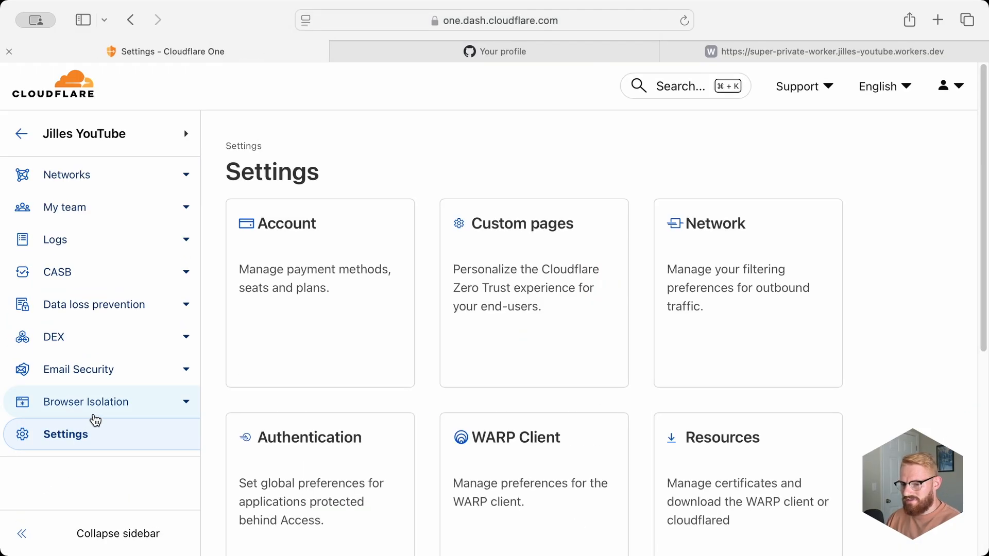
Step: Look up and select the team domain name in the Custom Pages settings
scroll(381, 376, down, 3)
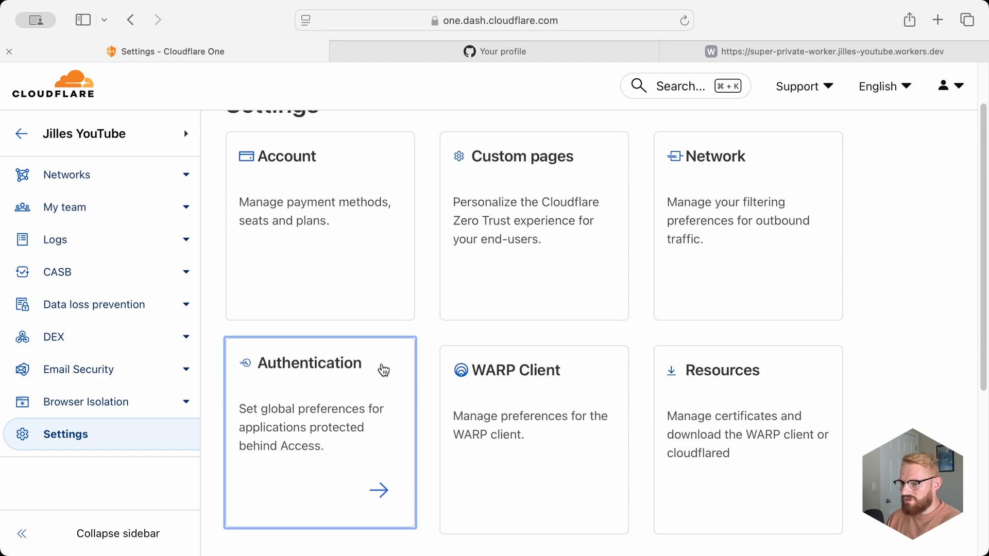
click(544, 180)
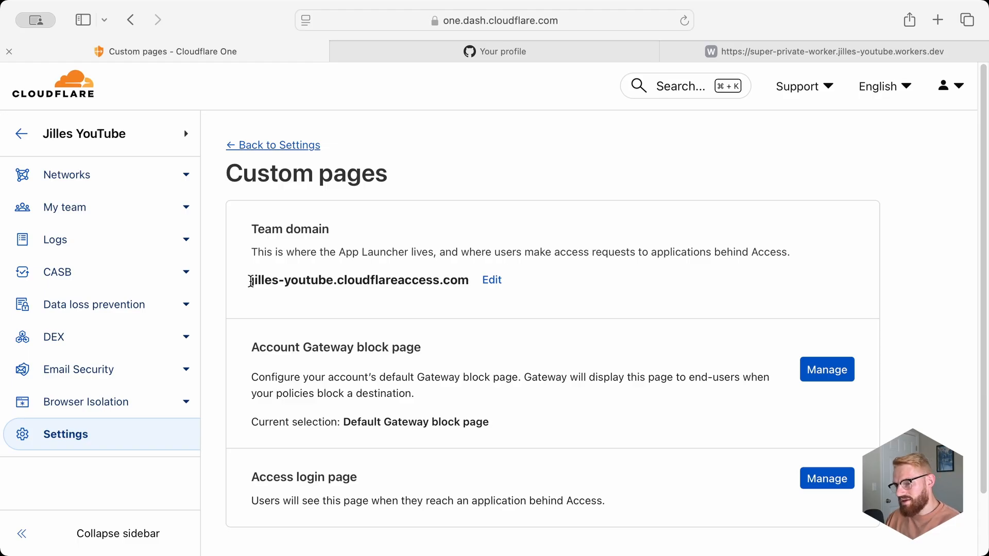
drag(255, 279, 471, 282)
key(super+c)
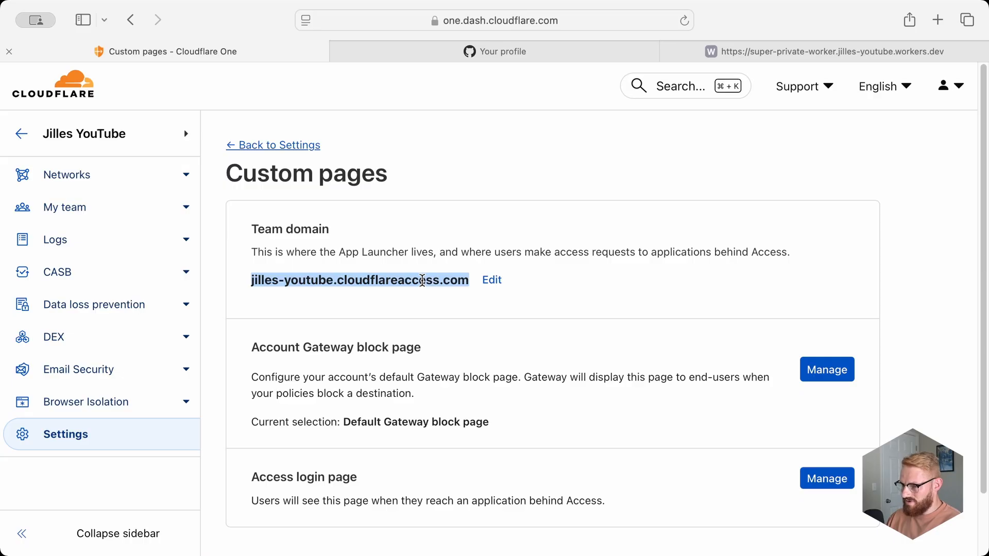
click(60, 442)
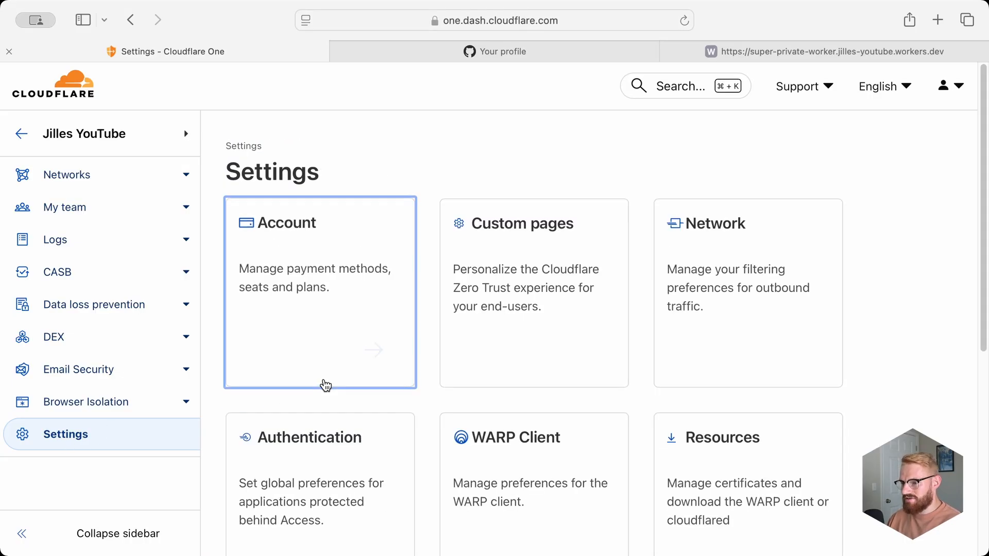
Step: Start a new GitHub login method under Authentication, then switch to GitHub's account menu
click(316, 443)
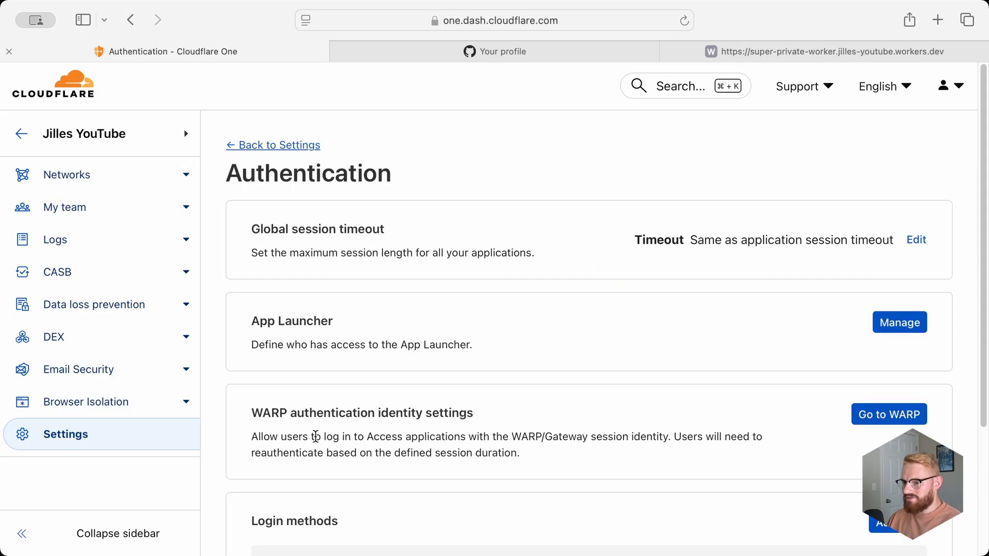
scroll(319, 423, down, 3)
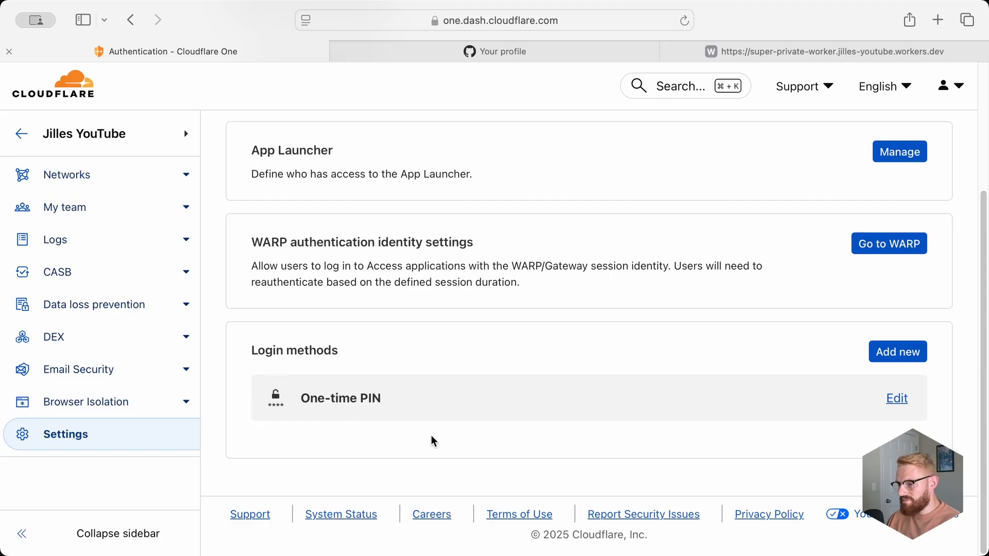
click(897, 351)
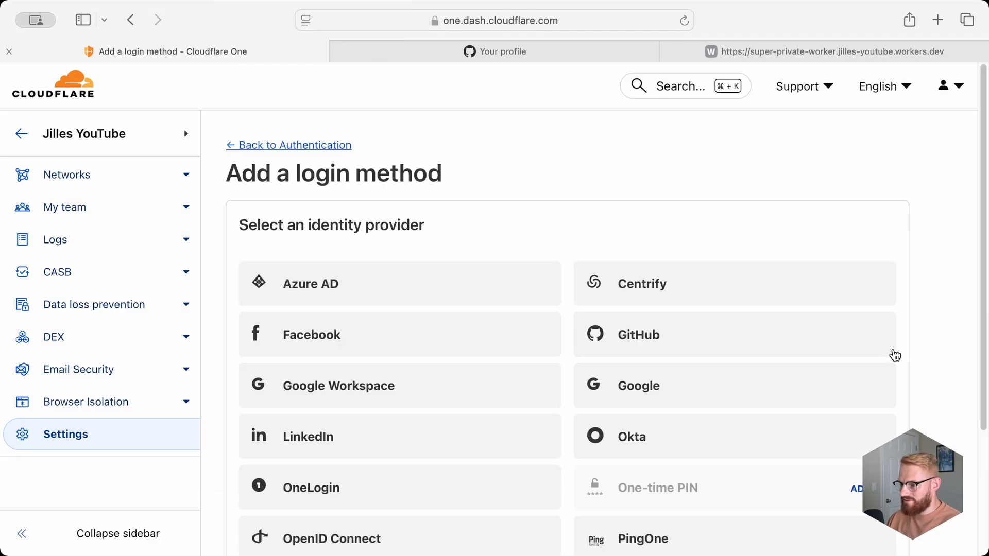
click(689, 344)
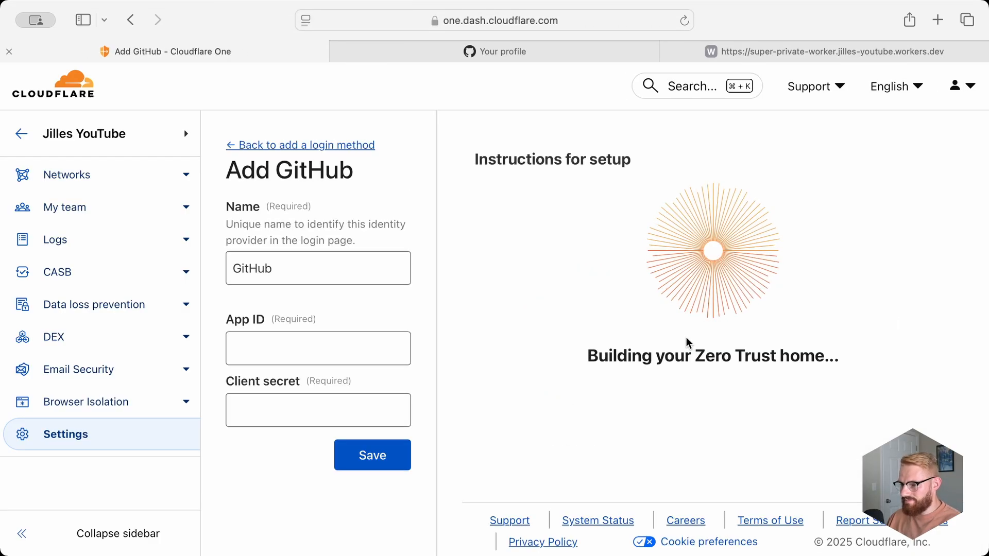
click(252, 350)
click(256, 412)
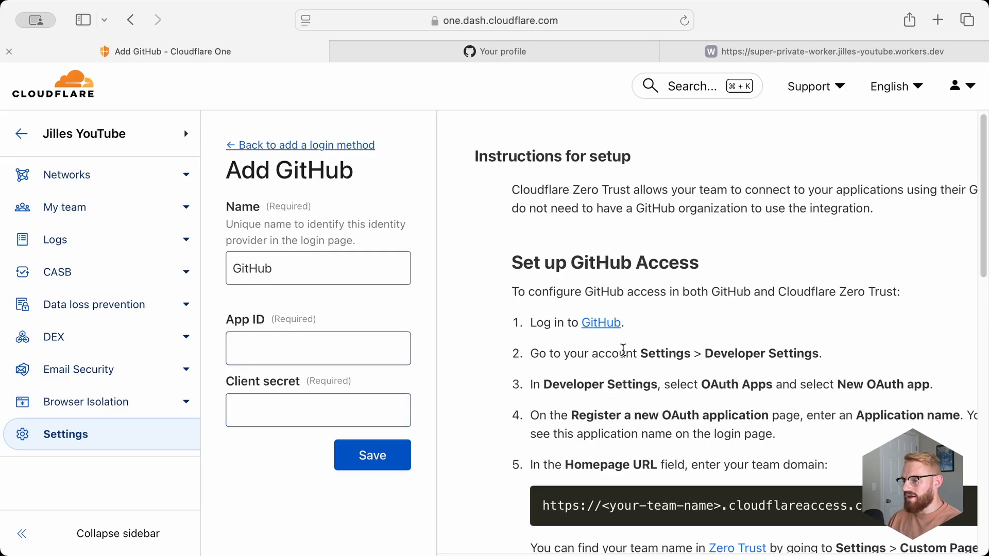
scroll(625, 347, down, 1)
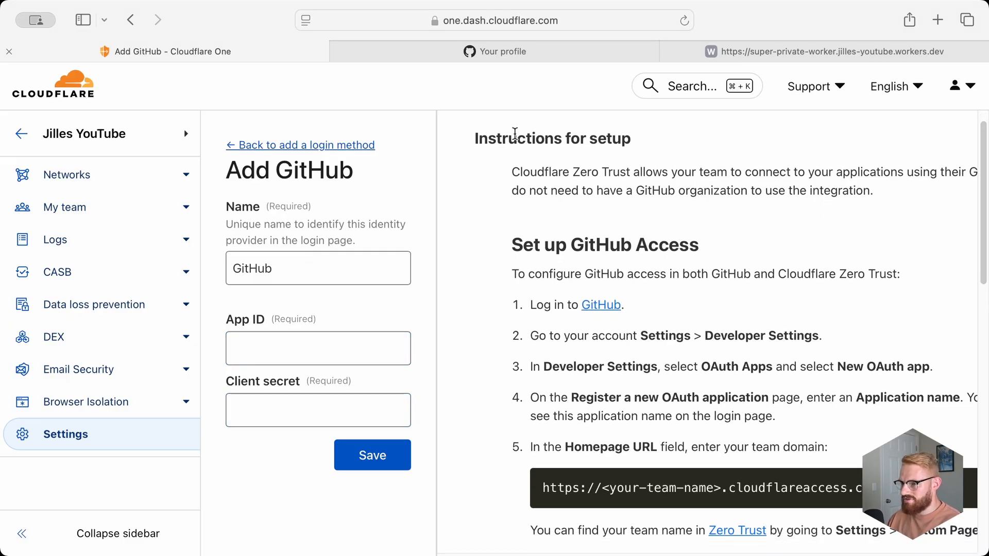
click(507, 57)
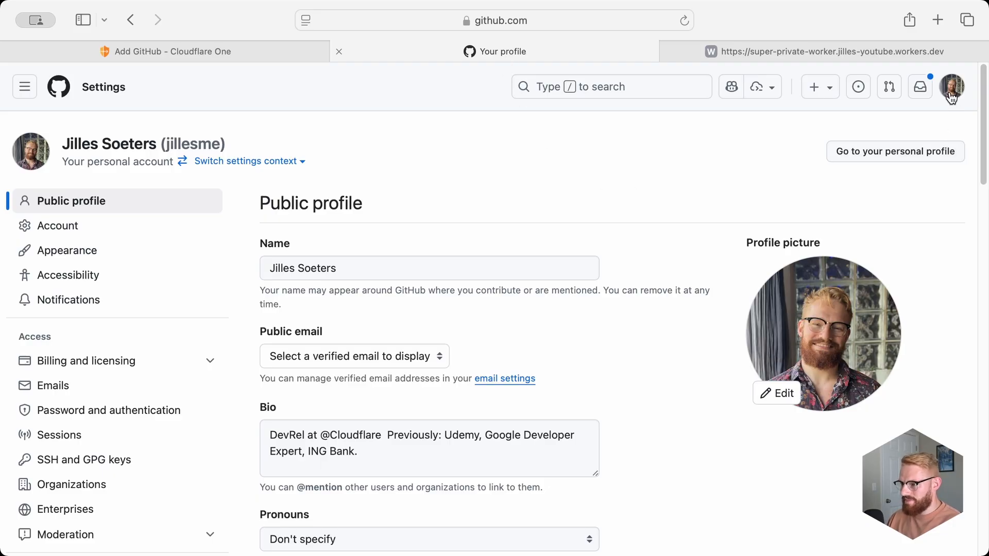
click(951, 98)
Step: Start a new OAuth app from GitHub Settings > Developer settings > OAuth Apps
click(817, 389)
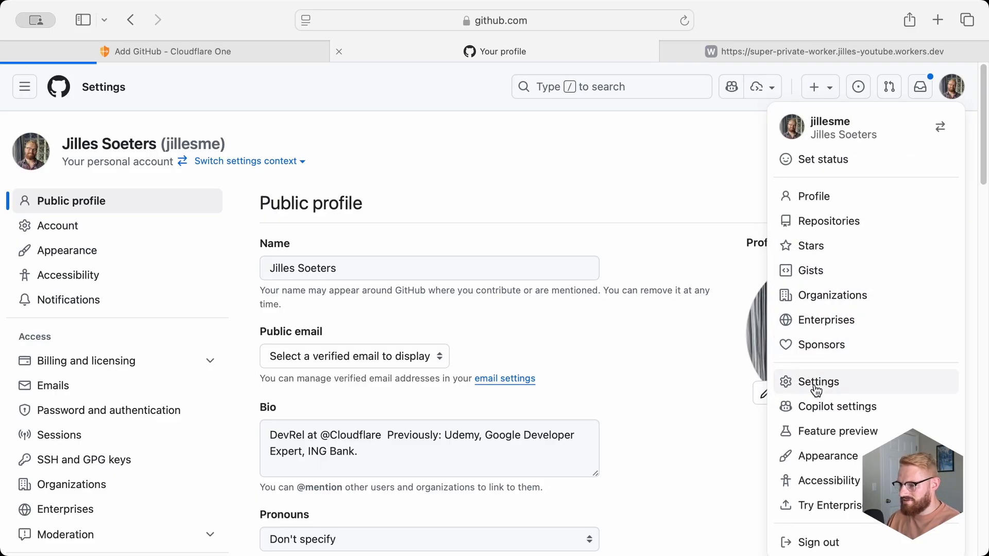
scroll(148, 380, down, 8)
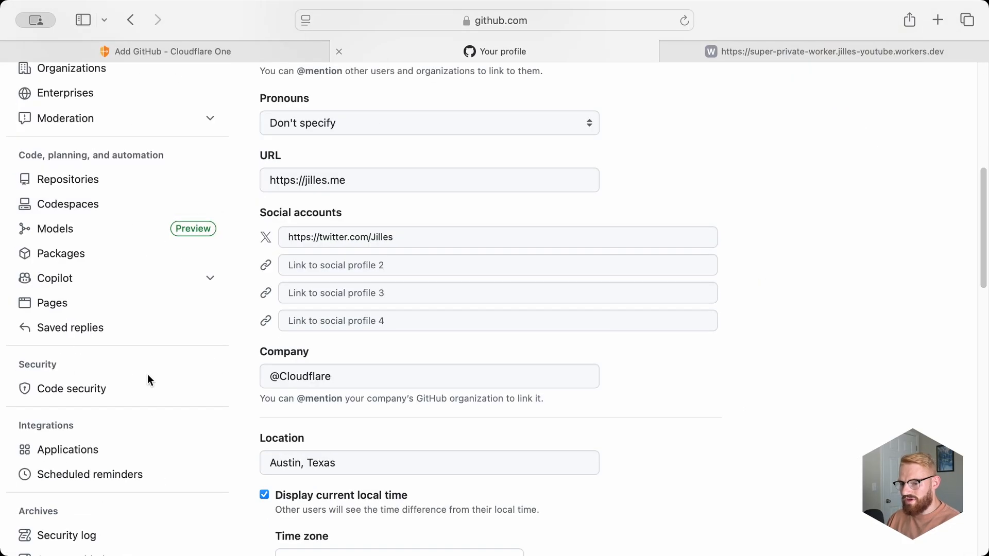
scroll(147, 381, down, 4)
click(100, 379)
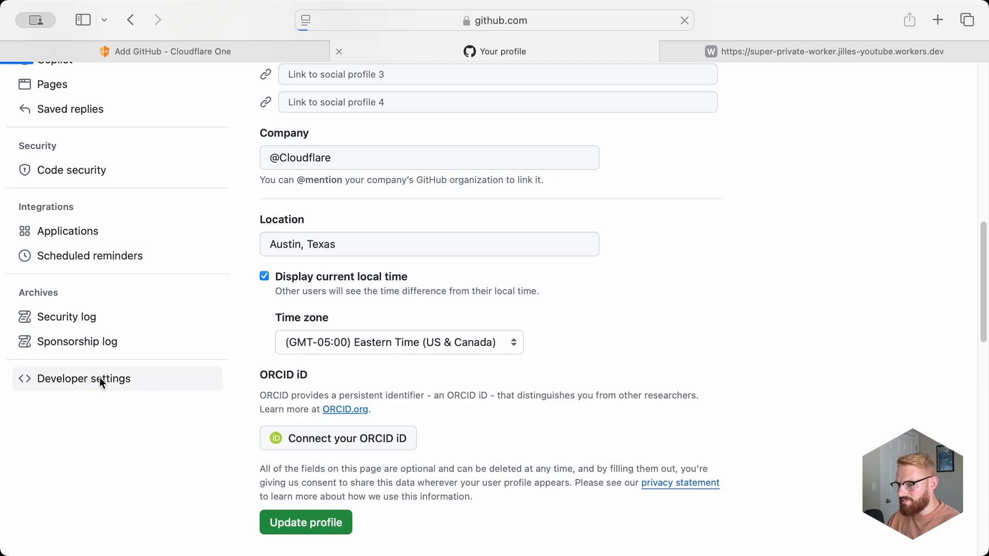
click(63, 177)
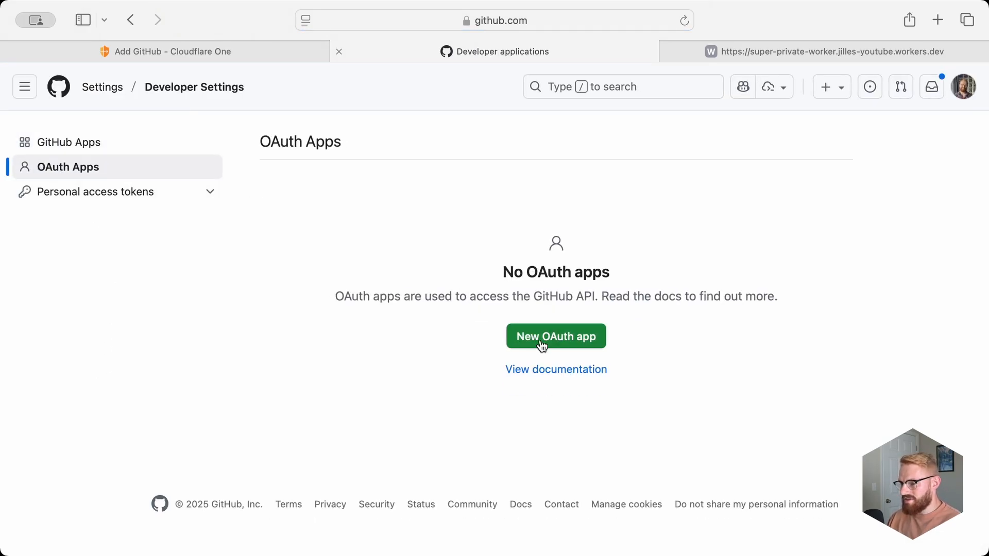
click(538, 344)
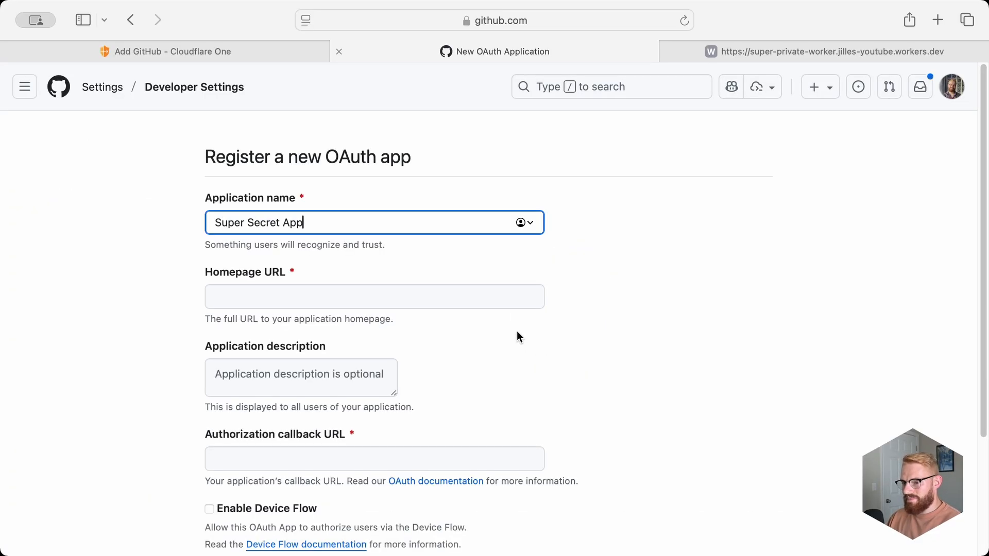
Step: Enter the team's cloudflareaccess.com domain as both Homepage URL and Authorization callback URL
click(236, 48)
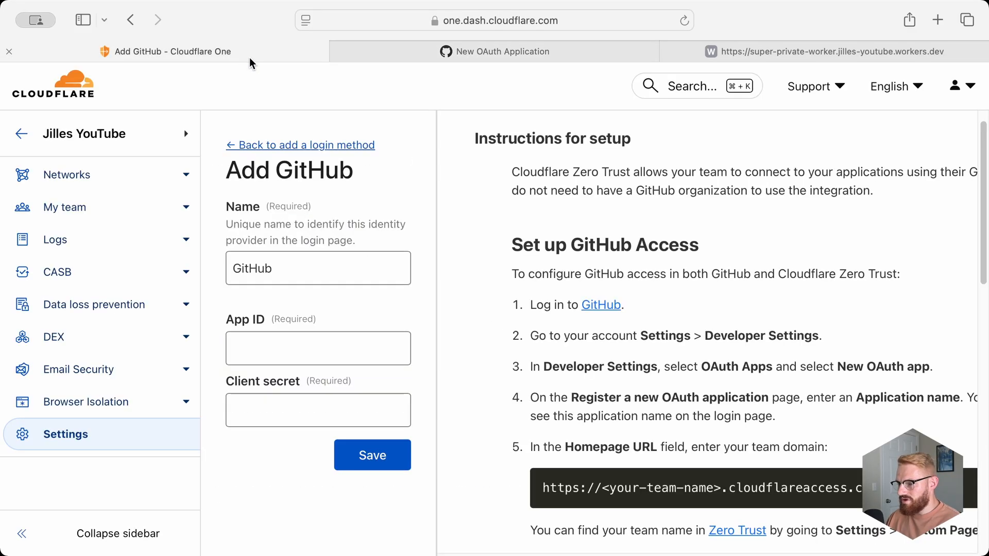
scroll(727, 293, down, 2)
scroll(728, 293, down, 1)
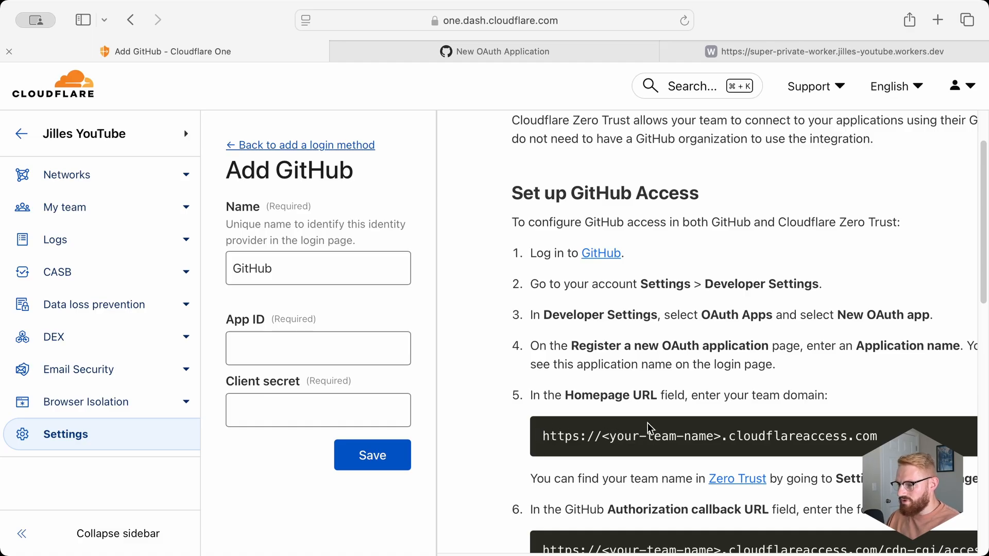
click(509, 52)
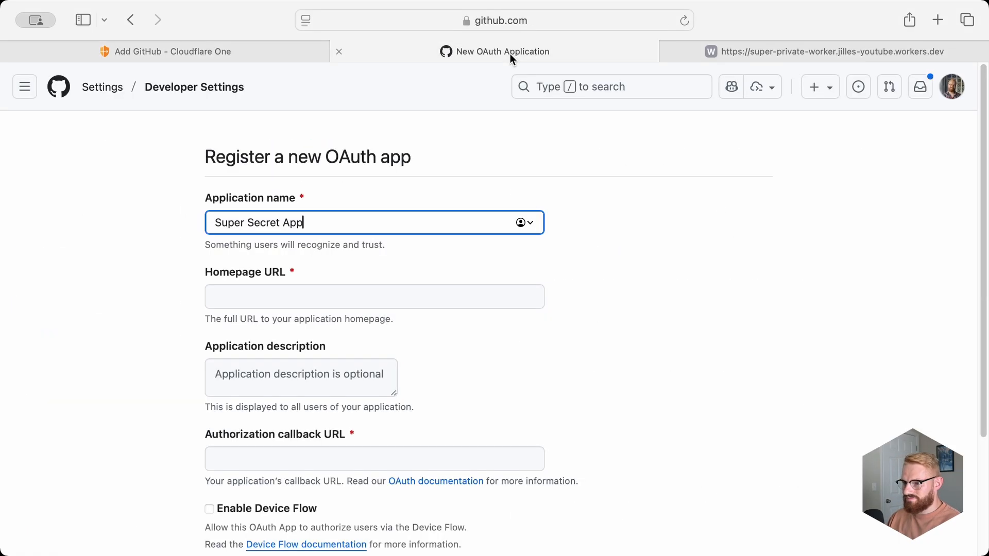
click(273, 292)
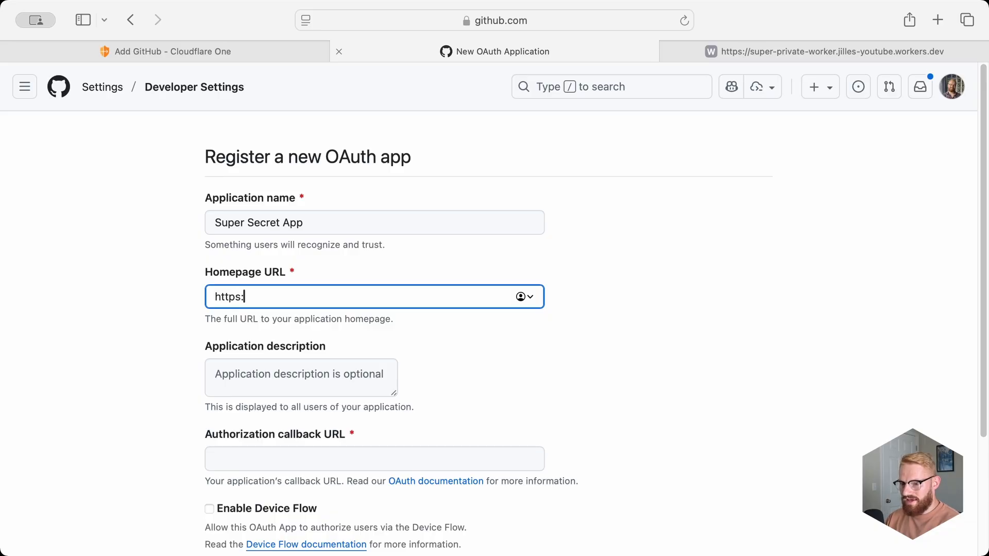
key(super+v)
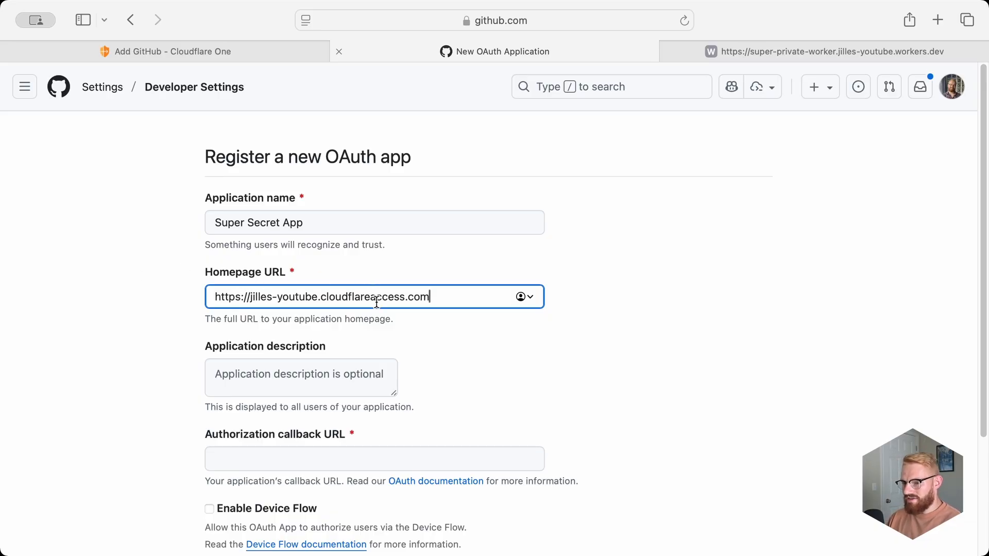
scroll(213, 350, down, 3)
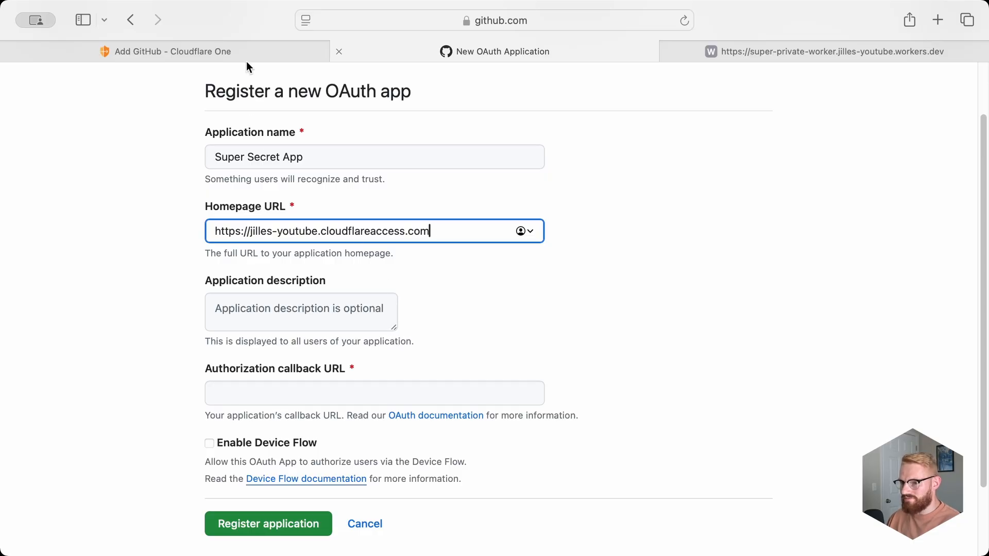
drag(215, 231, 431, 231)
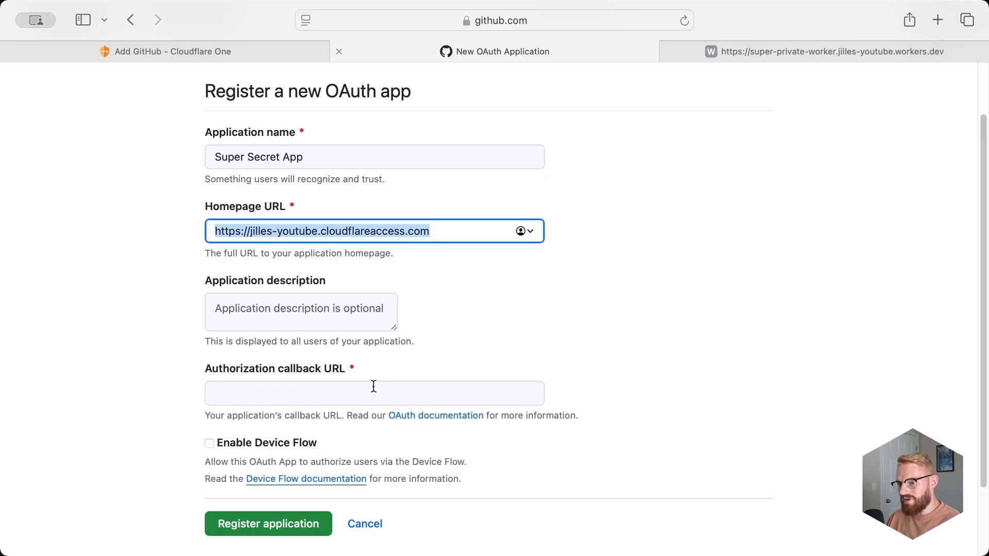
key(super+c)
click(373, 387)
key(super+v)
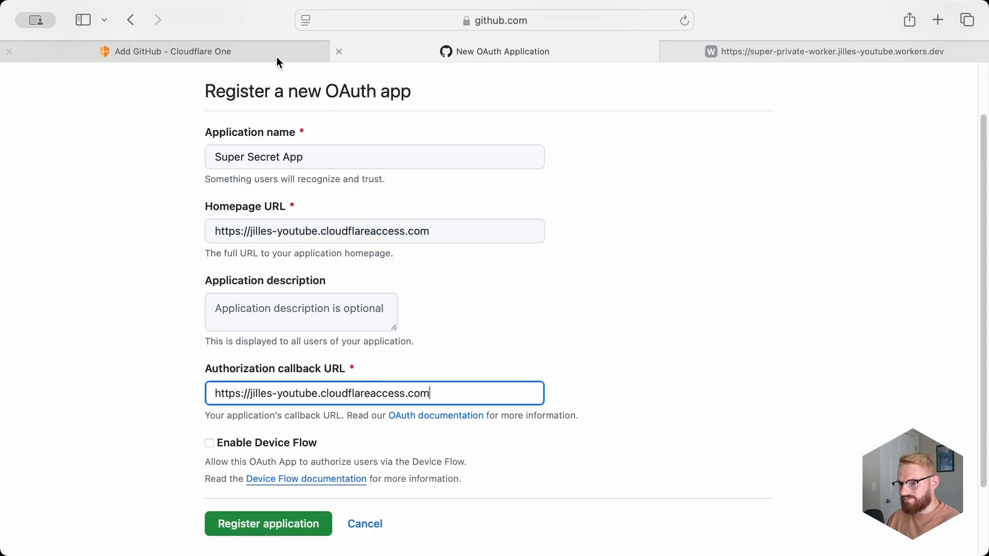
Step: Append /cdn-cgi/access/callback to the callback URL, register Super Secret App, and select its Client ID
click(261, 52)
scroll(658, 370, down, 2)
scroll(685, 433, right, 4)
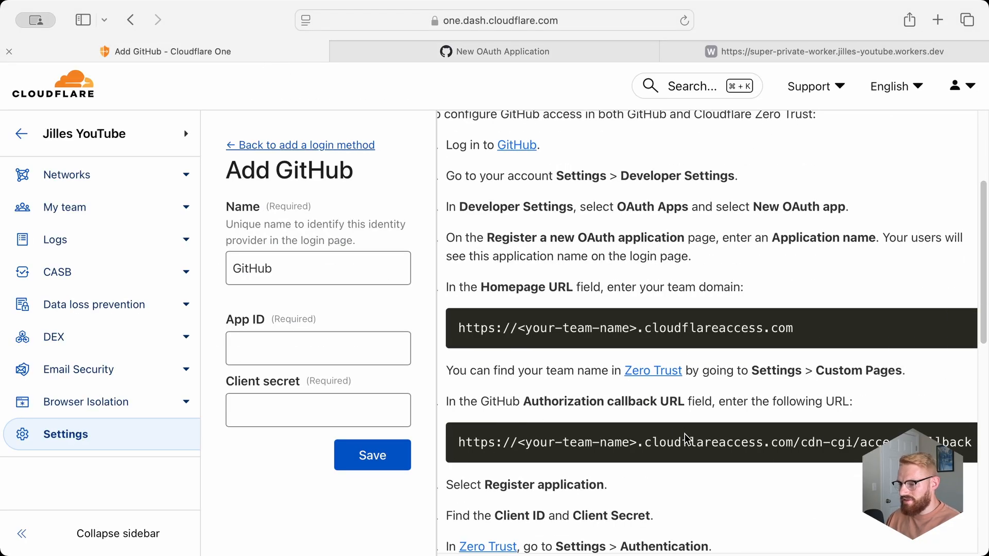
drag(712, 441, 884, 442)
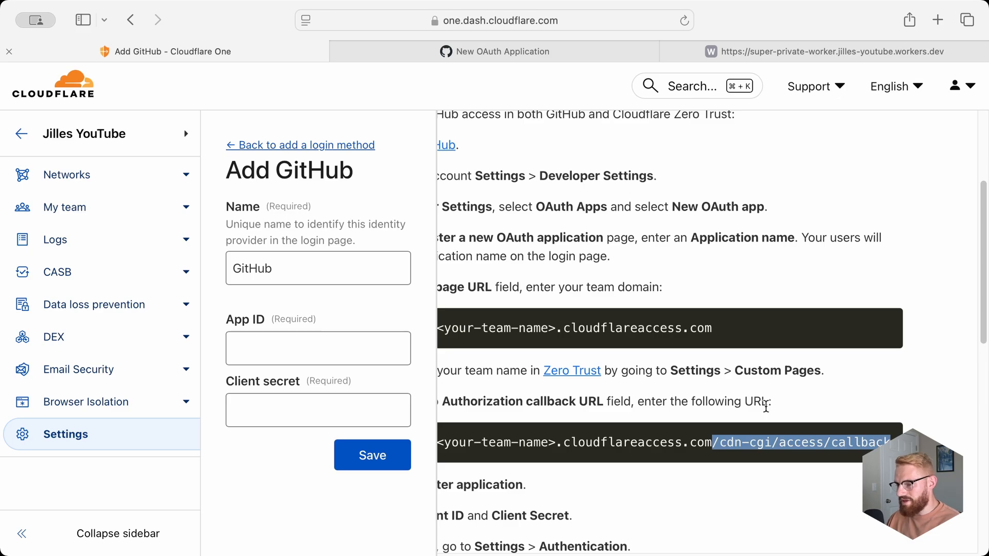
scroll(766, 406, left, 4)
click(504, 54)
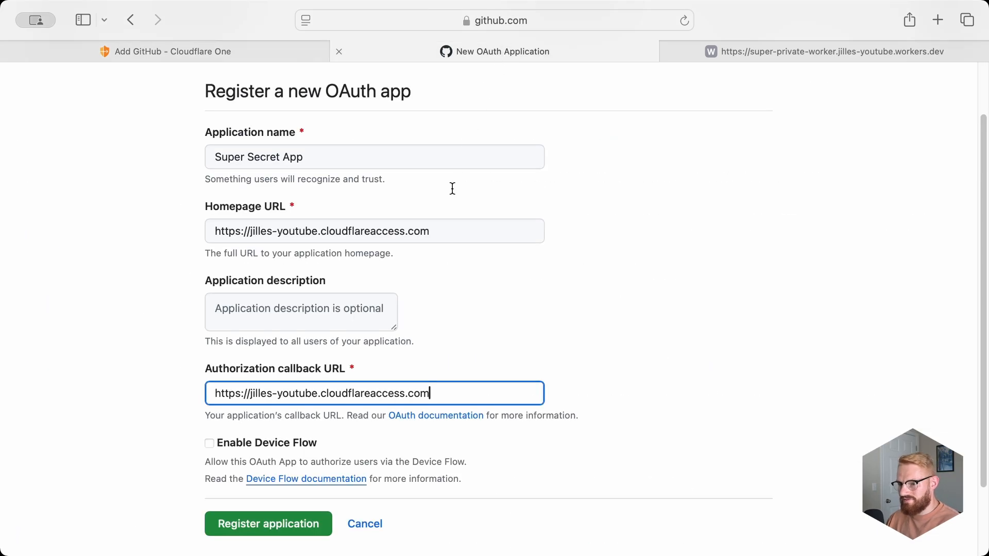
click(470, 385)
key(super+v)
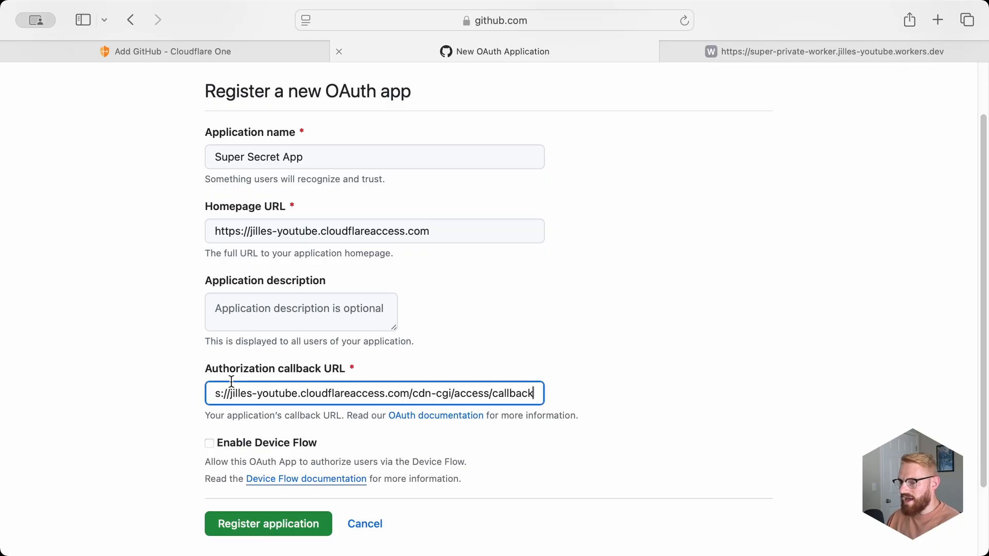
click(287, 525)
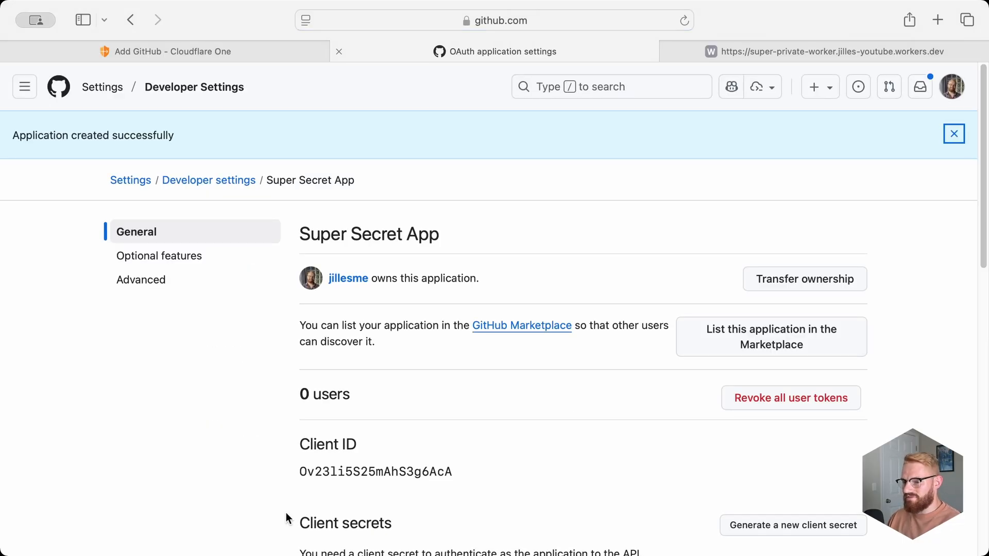
scroll(334, 438, down, 3)
double_click(378, 388)
Step: Paste the GitHub Client ID into the Cloudflare App ID field
click(229, 53)
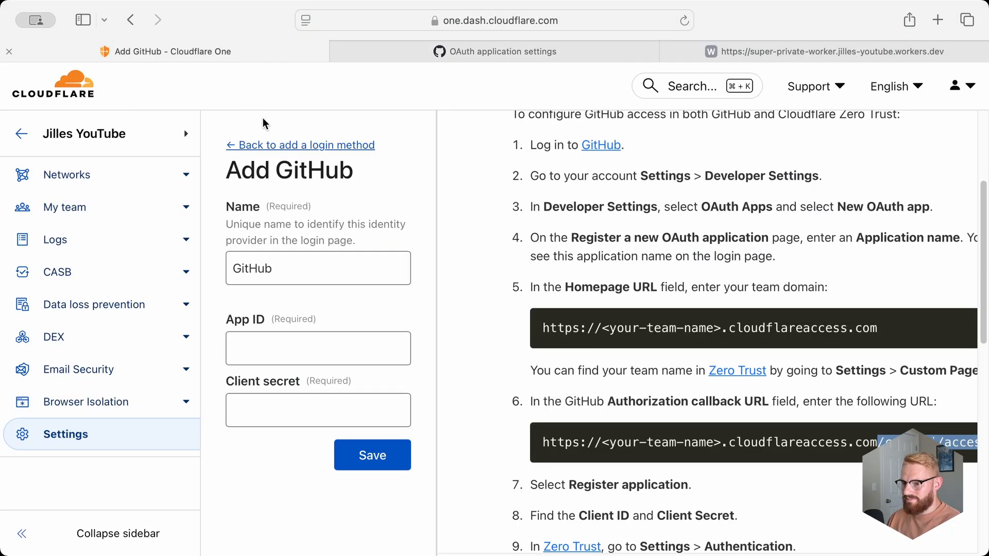
click(305, 340)
key(super+v)
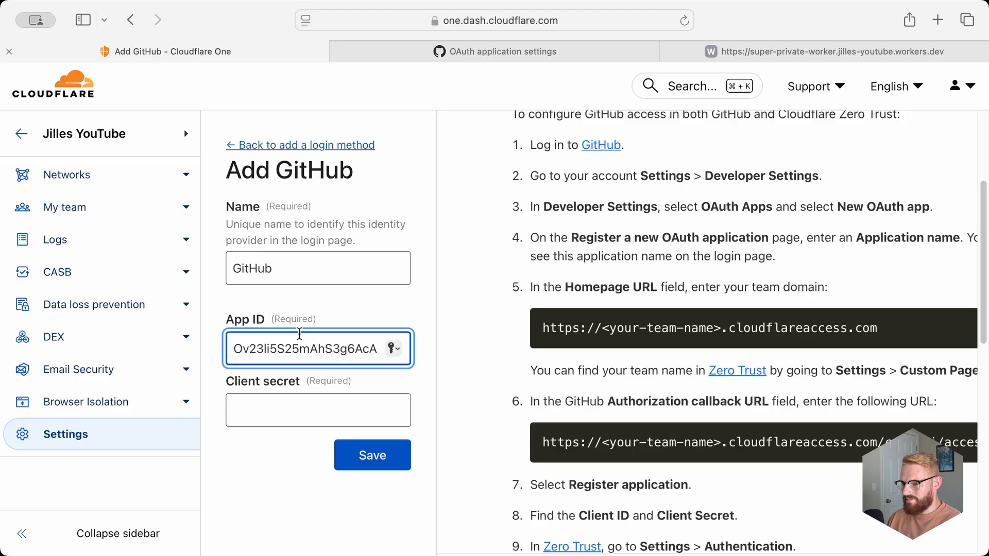
click(298, 409)
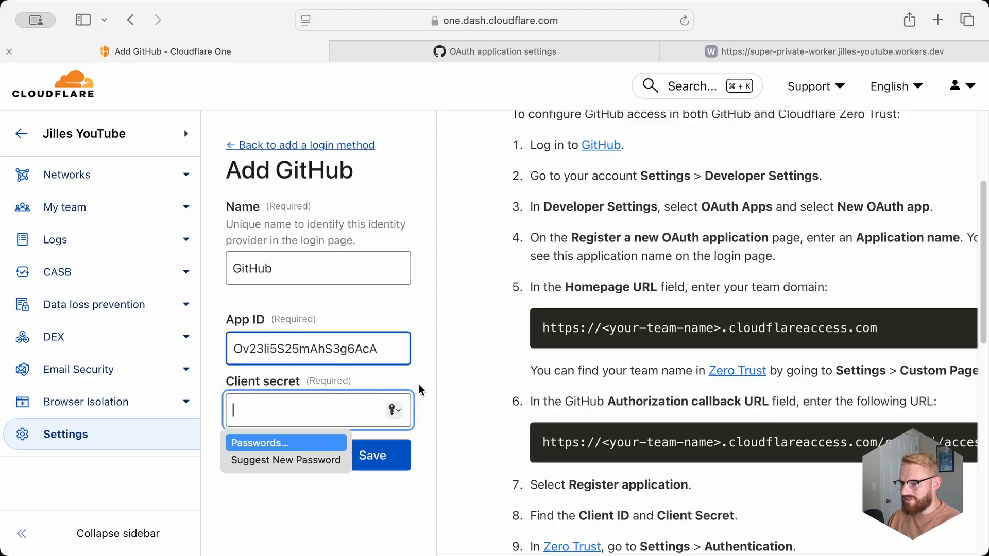
scroll(464, 257, down, 3)
Step: Generate a new GitHub client secret, paste it into Client secret, and save
click(490, 55)
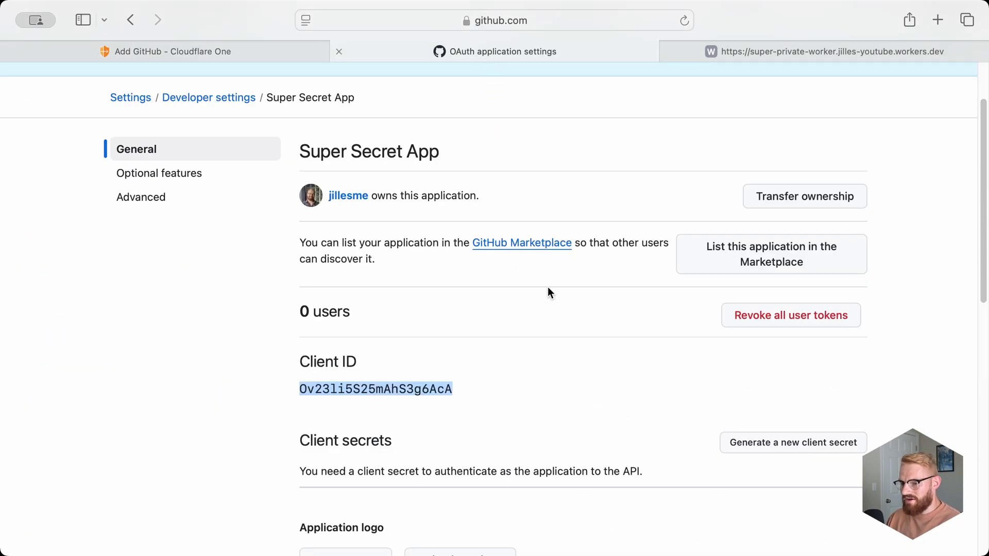
click(772, 446)
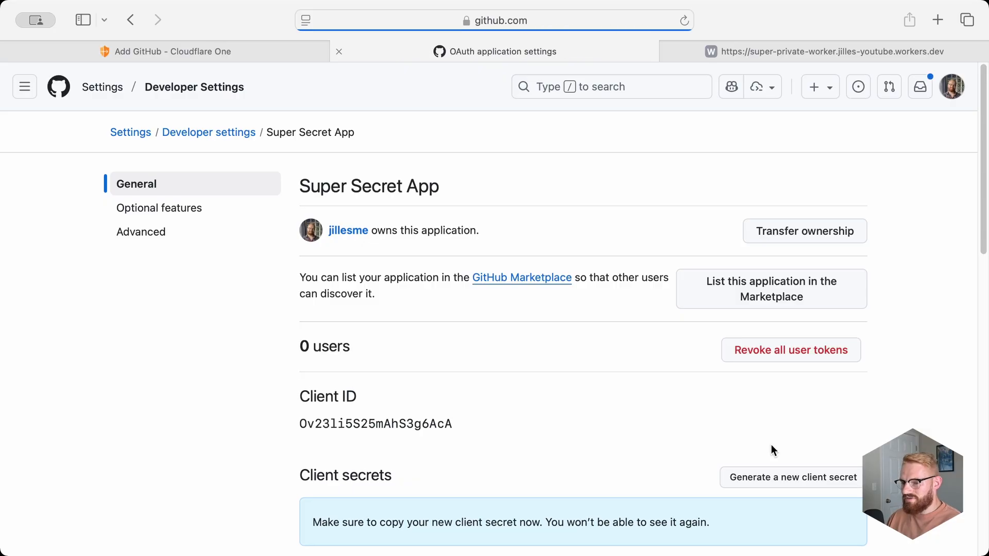
scroll(727, 439, down, 3)
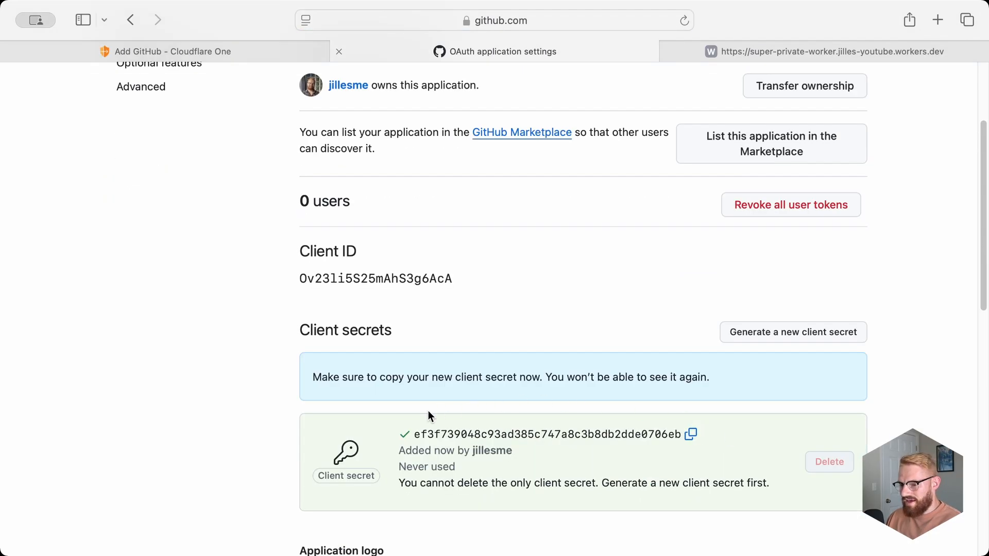
double_click(448, 430)
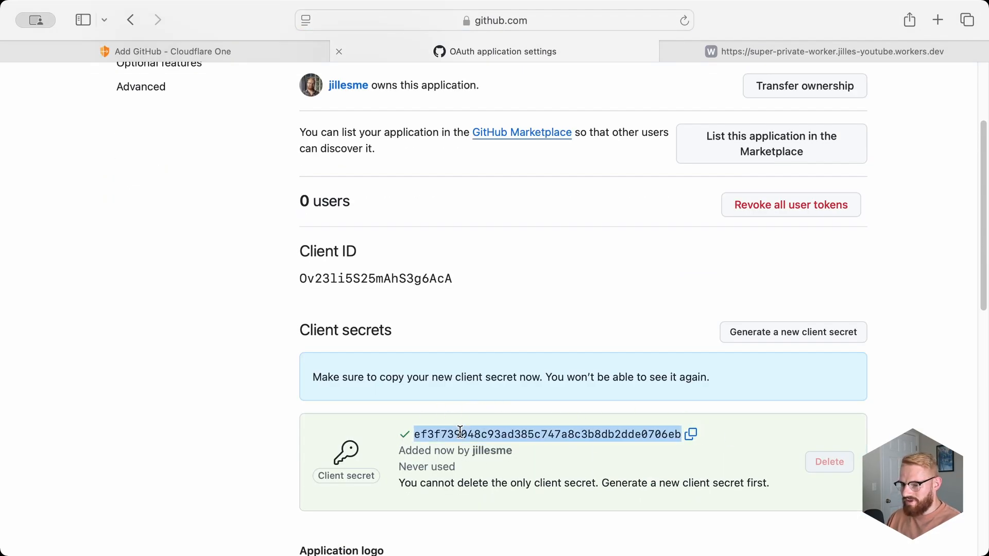
click(187, 47)
click(307, 408)
key(super+v)
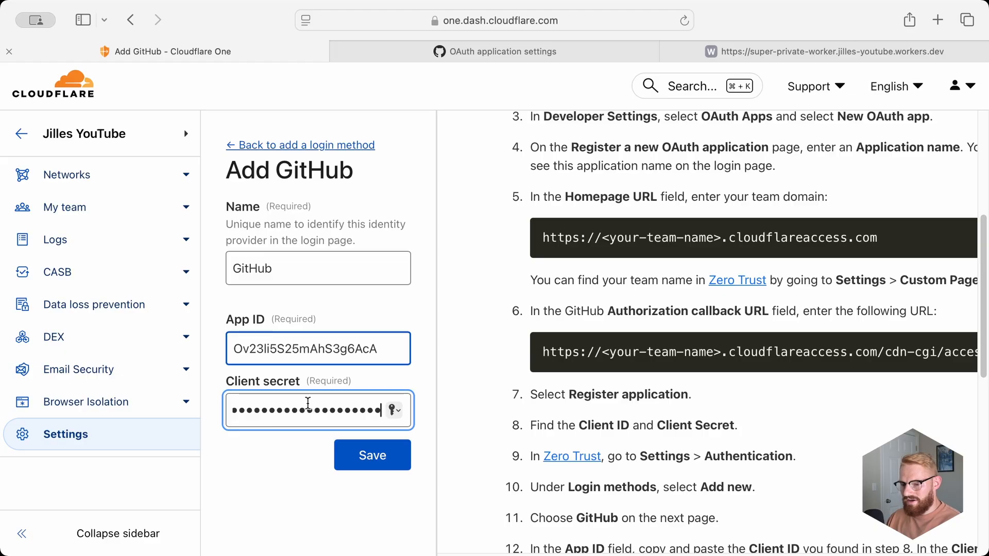
click(371, 457)
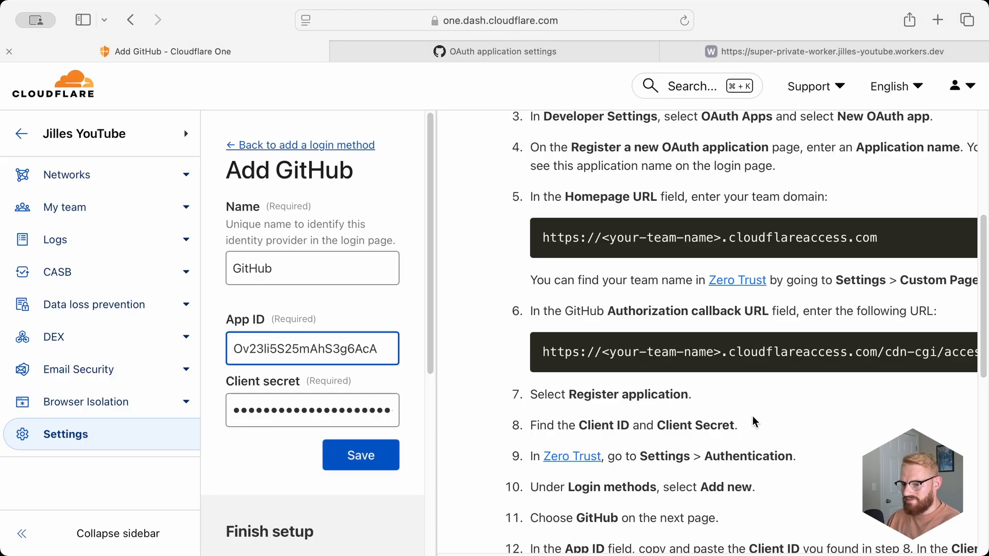
scroll(255, 374, down, 5)
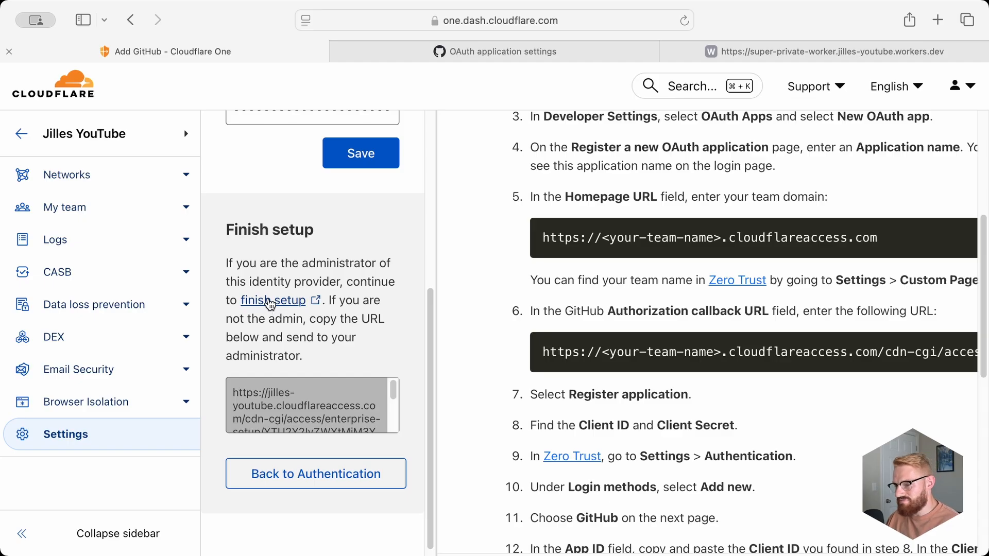
click(270, 302)
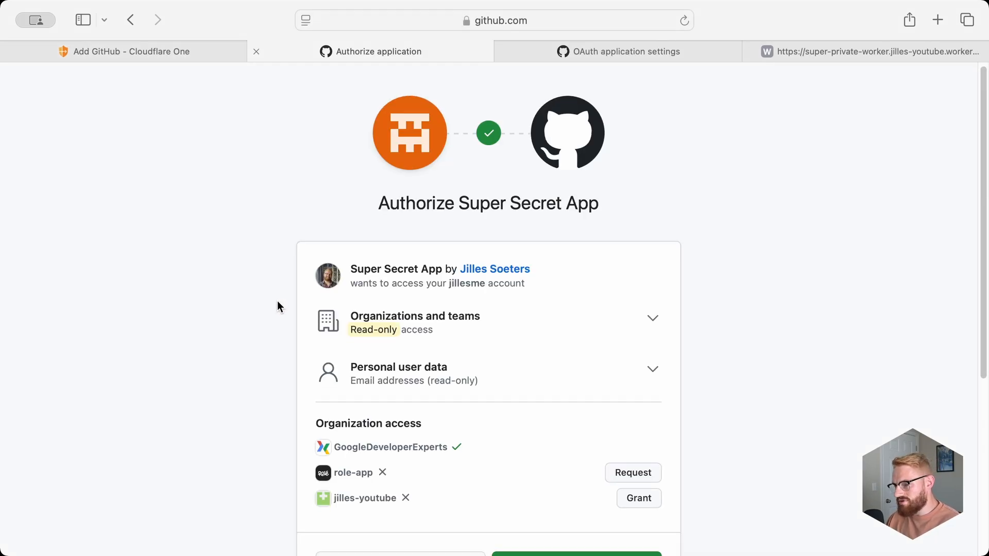
scroll(278, 306, down, 3)
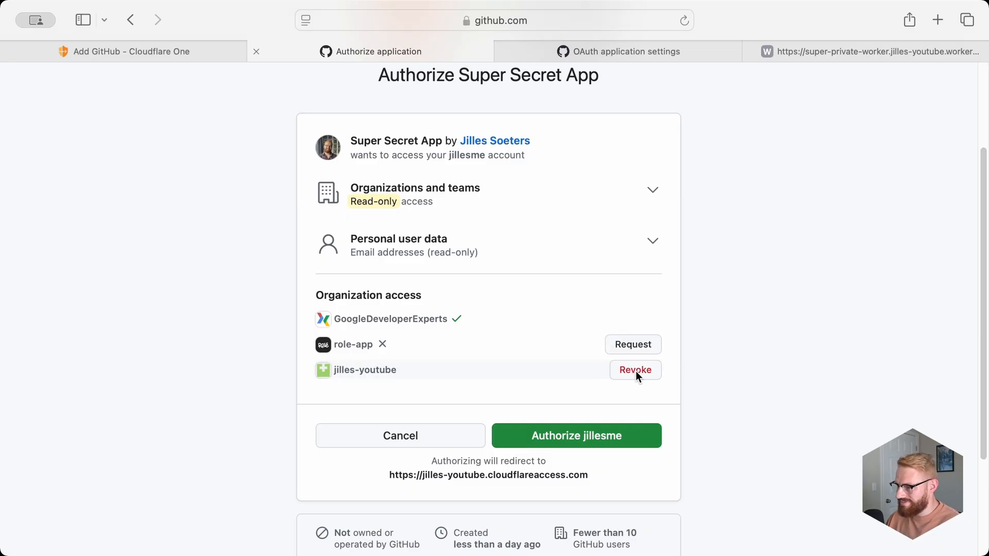
click(597, 432)
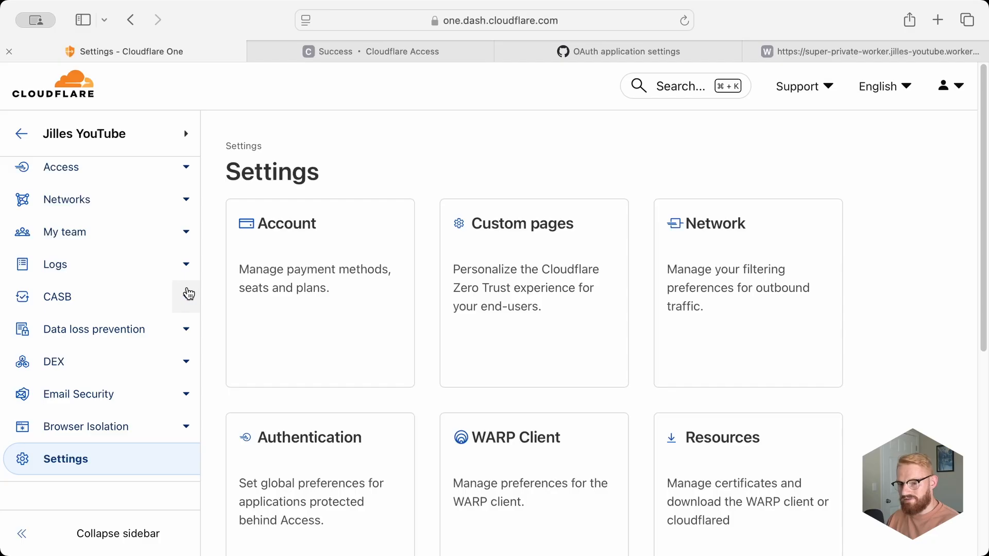
scroll(189, 294, up, 2)
Step: Start a new reusable Access policy named GitHub Organization
click(95, 235)
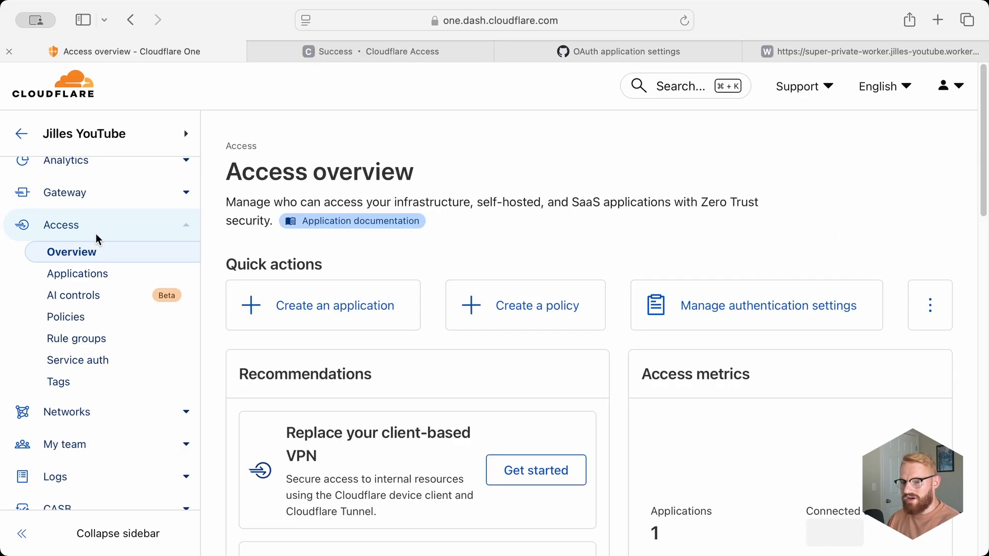
click(75, 318)
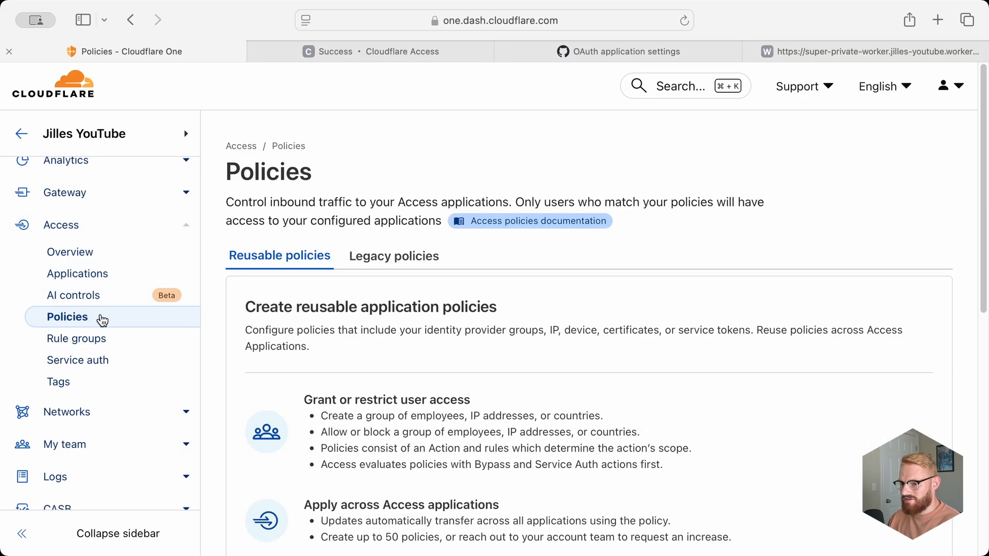
scroll(317, 345, down, 3)
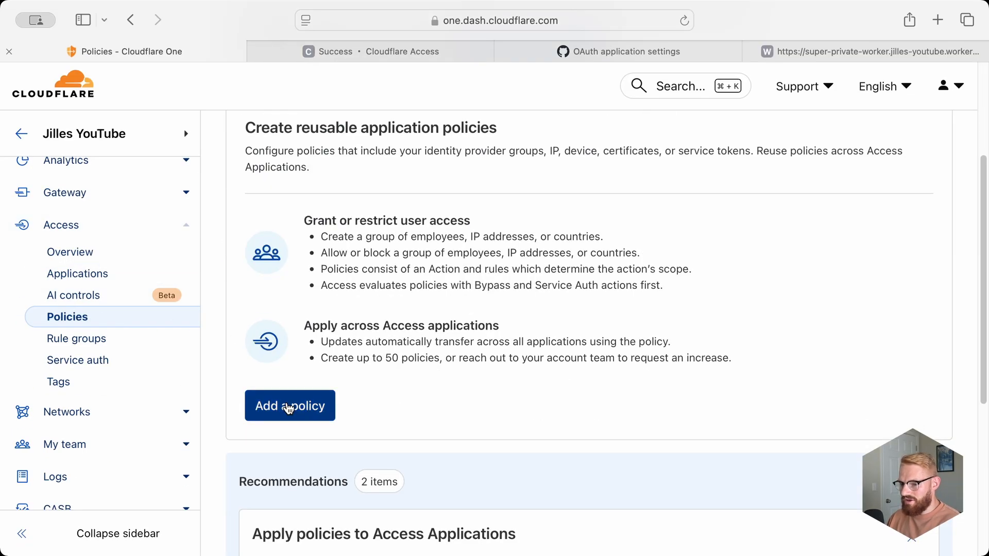
click(289, 407)
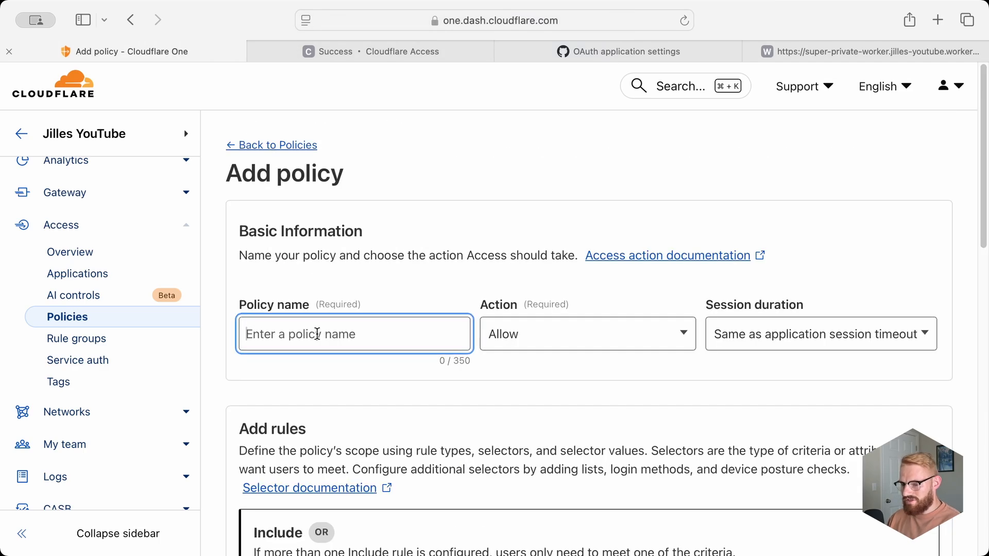
text(GitHu)
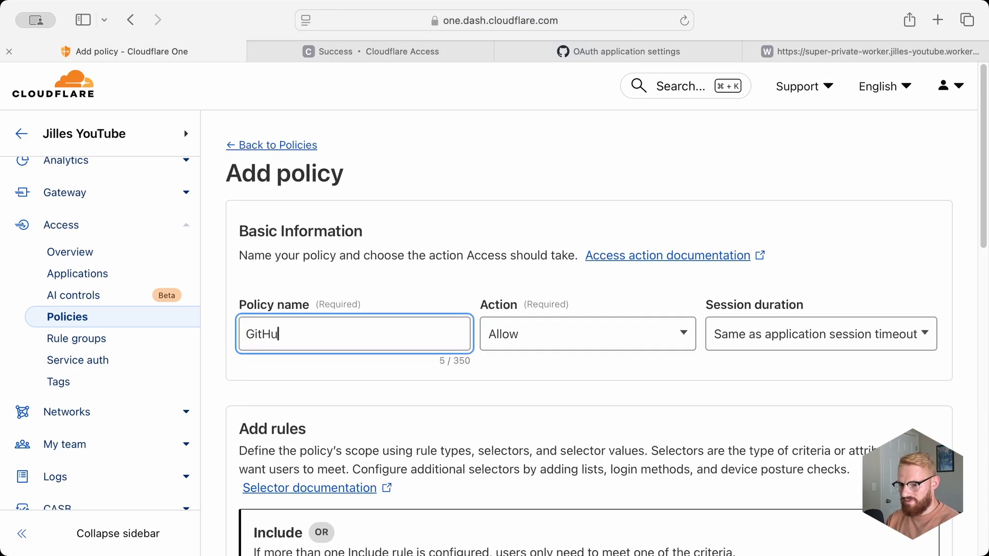
text(b Organization)
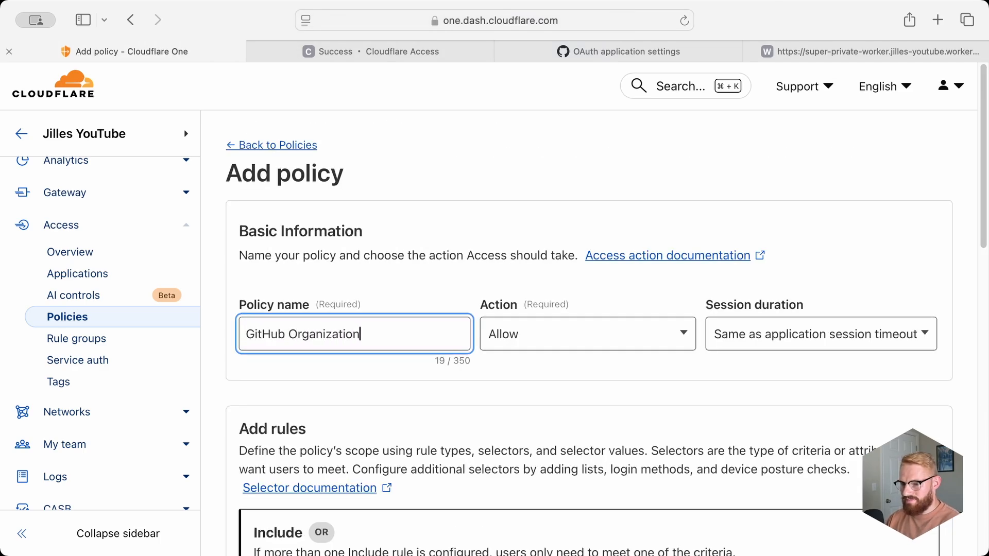
Step: Add an Include rule: GitHub Organization equals jilles-youtube
scroll(508, 356, down, 3)
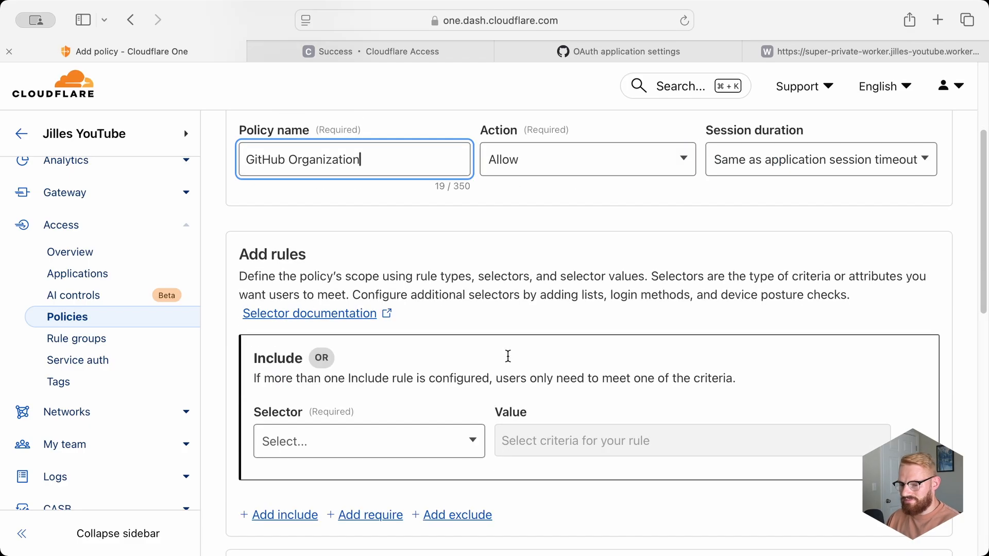
click(362, 440)
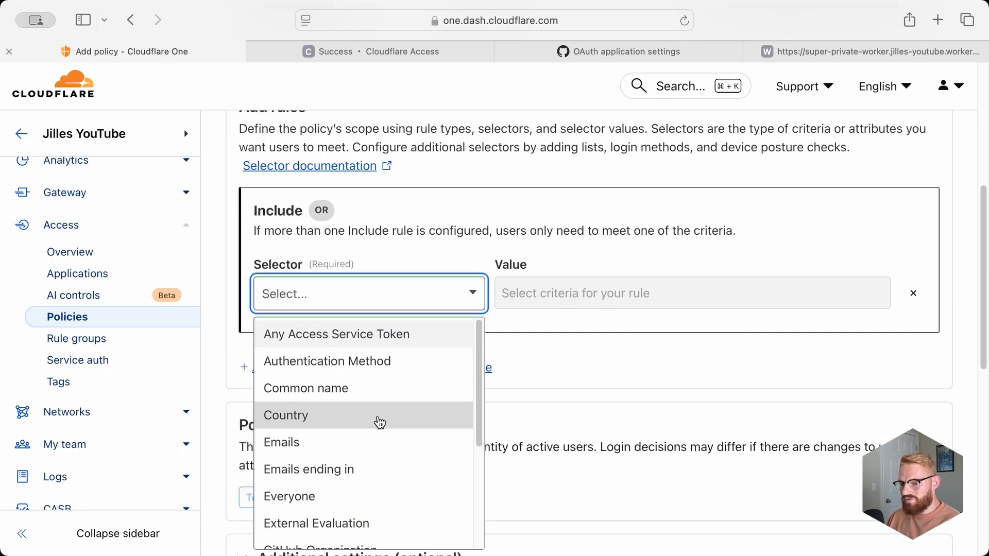
scroll(380, 422, down, 3)
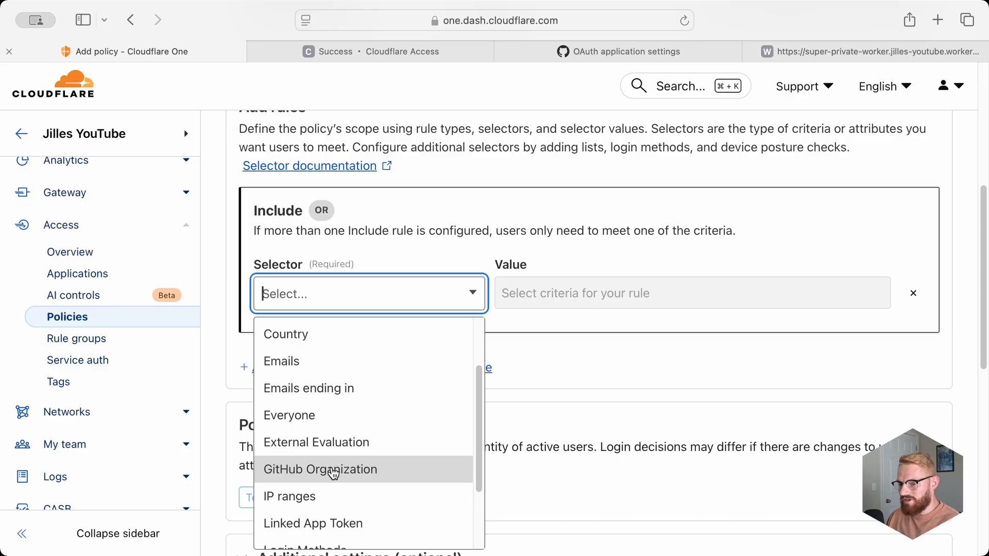
click(334, 473)
click(574, 292)
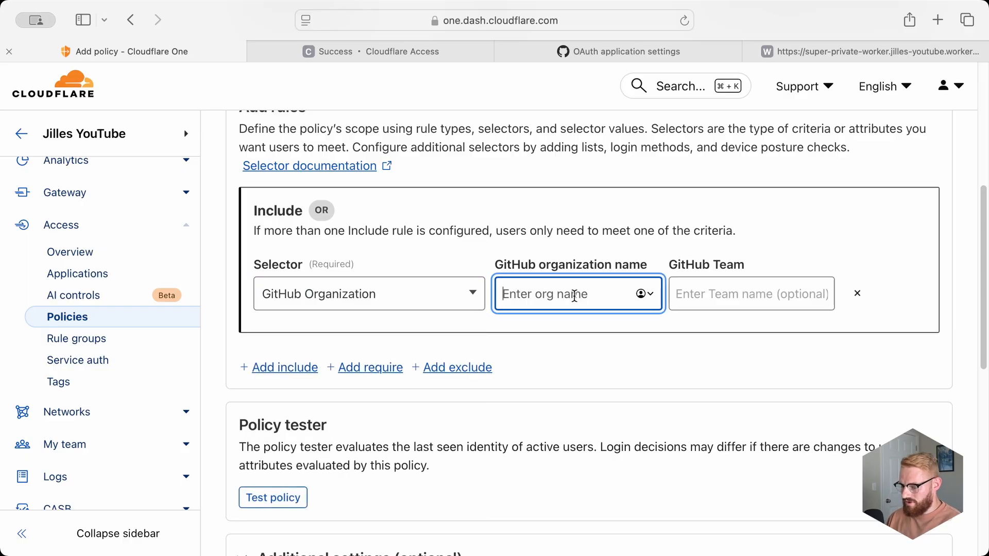
text(jilles-y)
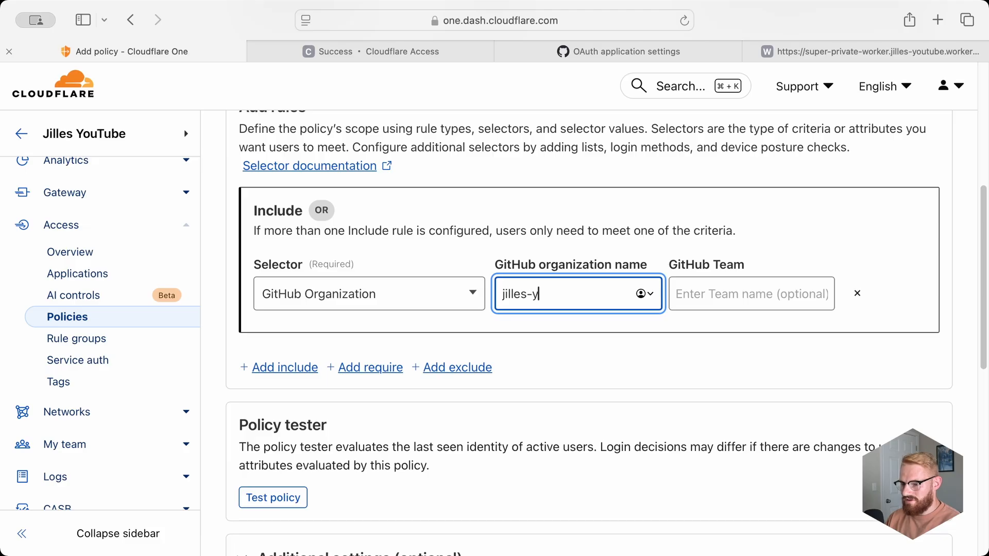
text(outube)
scroll(560, 336, down, 10)
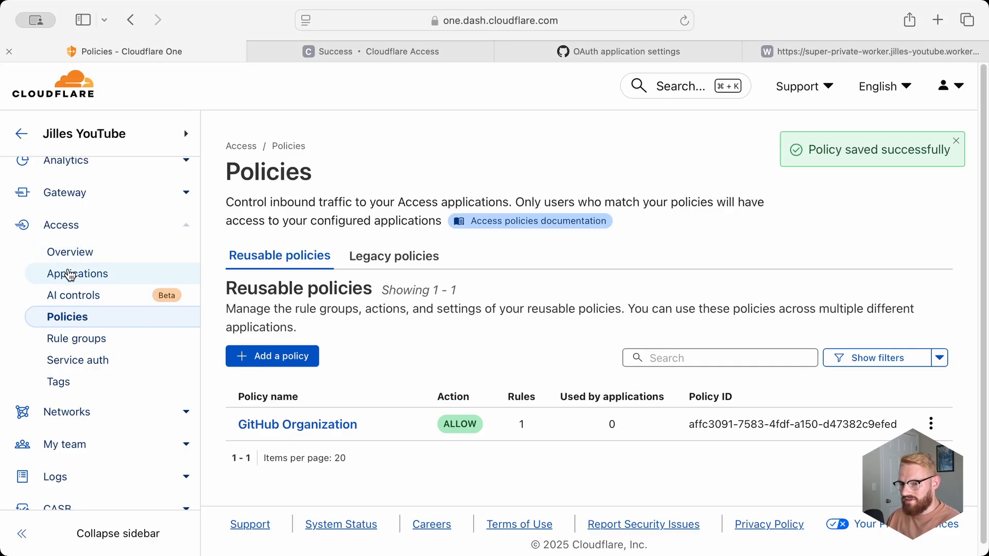
Step: Add the existing GitHub Organization policy to super-private-worker's policies and save the application
click(72, 275)
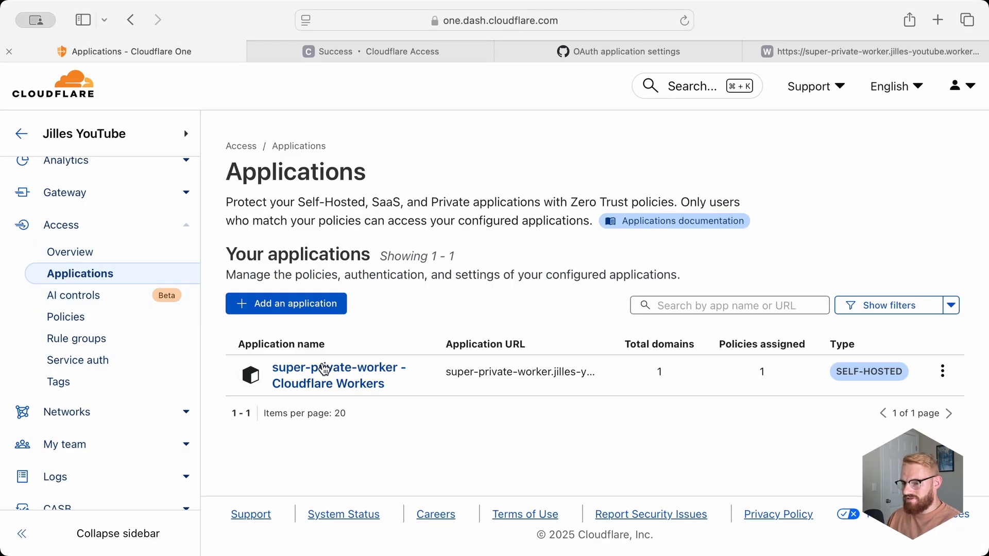
click(326, 368)
click(701, 203)
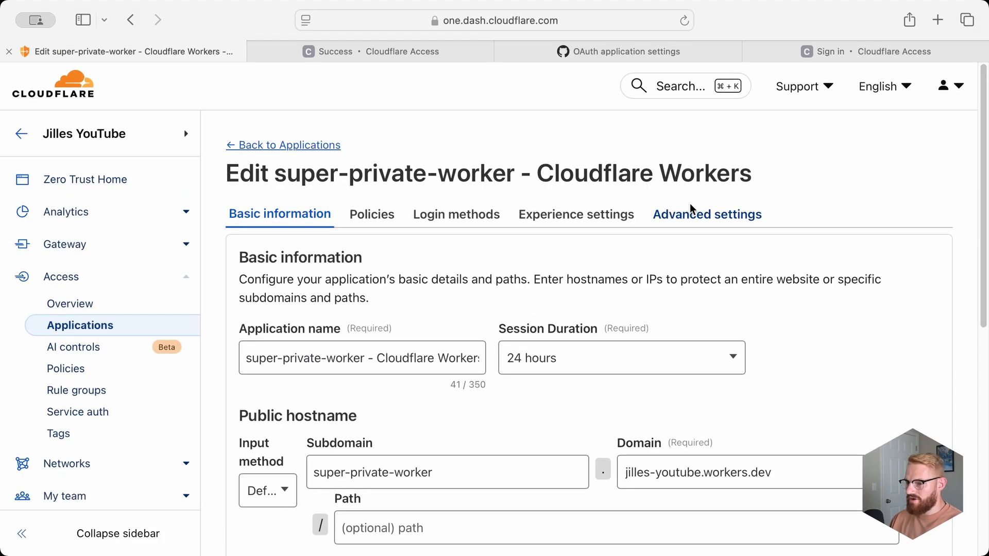
click(370, 215)
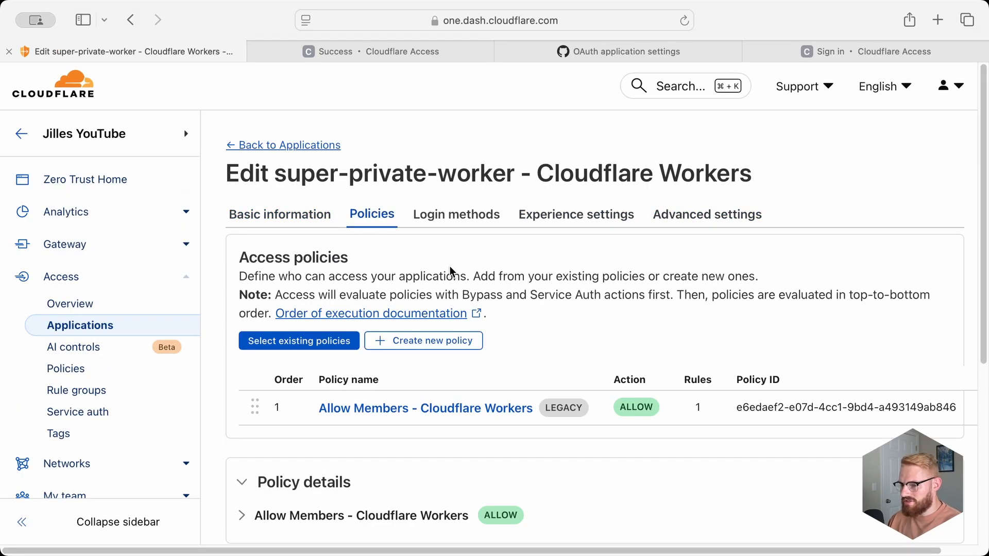
click(310, 342)
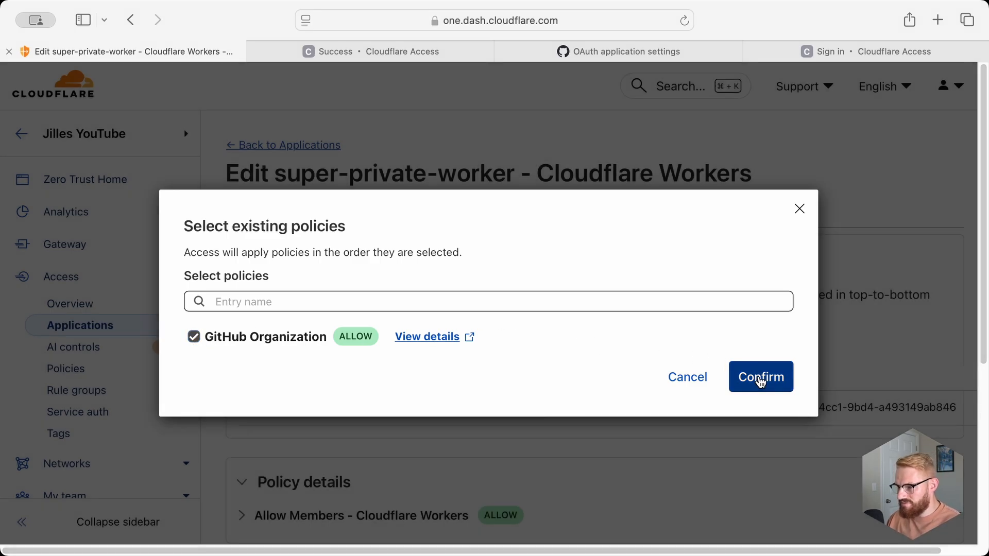
click(760, 384)
scroll(714, 354, down, 6)
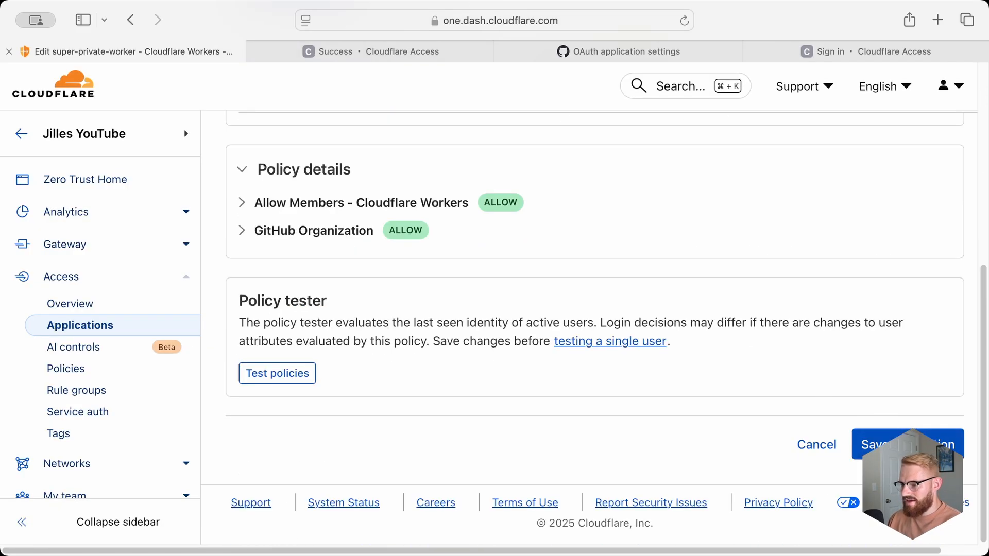
click(875, 444)
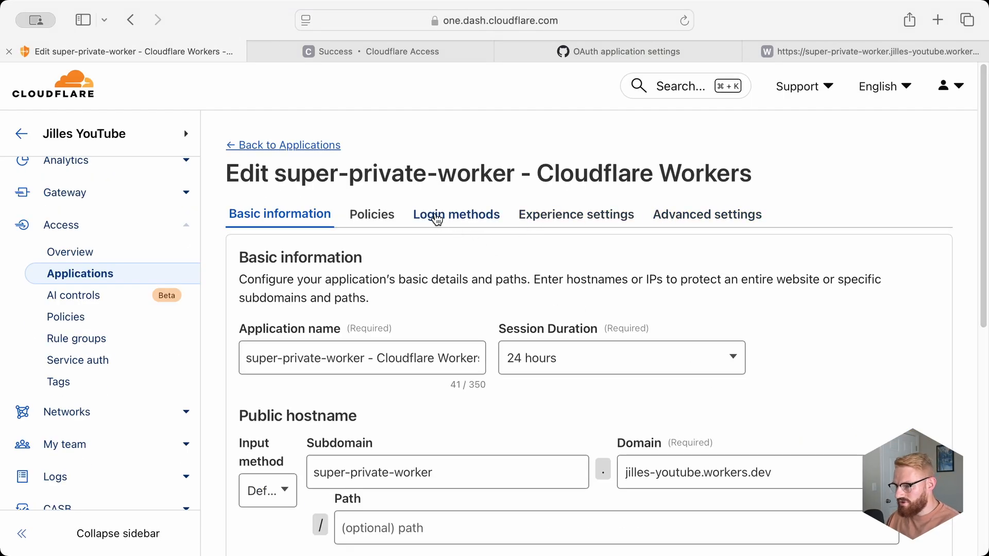
click(437, 216)
Step: Tick GitHub alongside One-time PIN as a login method, save, and return to the worker page
scroll(432, 227, down, 2)
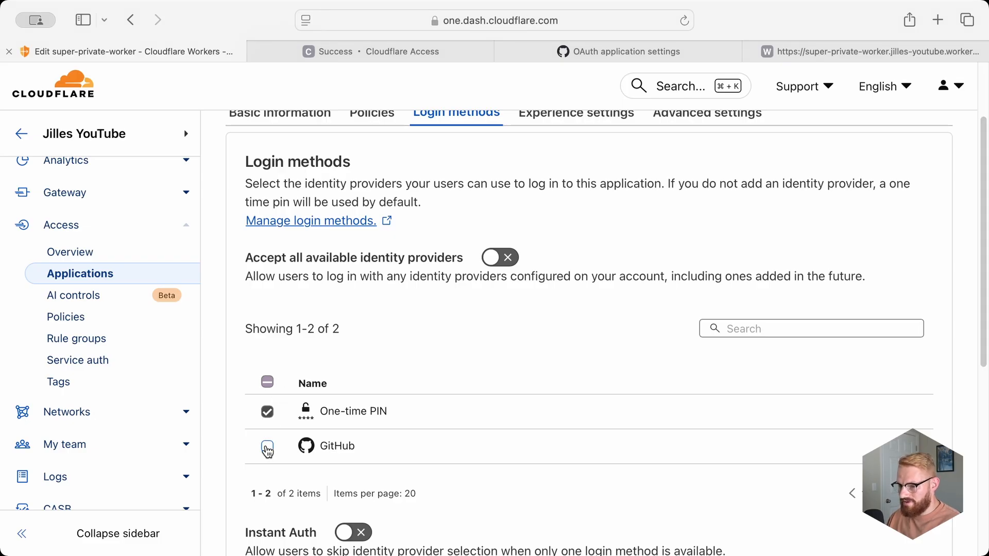
click(267, 449)
scroll(454, 333, down, 2)
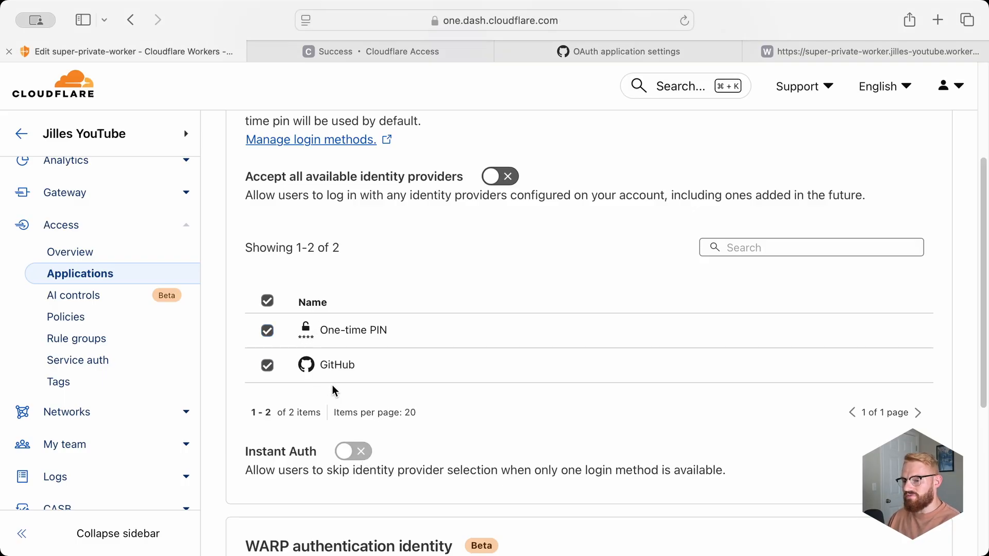
scroll(279, 419, up, 2)
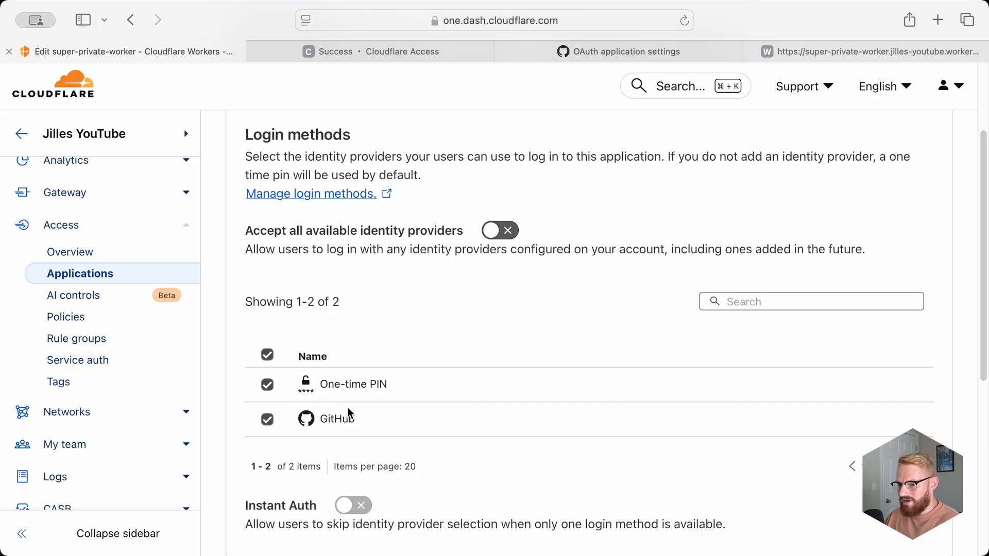
scroll(298, 414, down, 10)
click(853, 456)
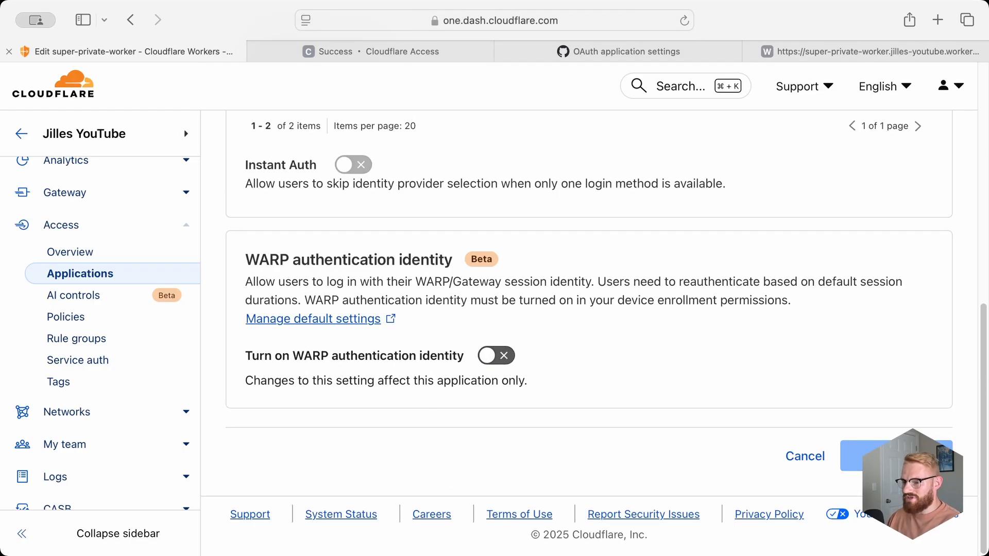
key(ctrl+shift+Tab)
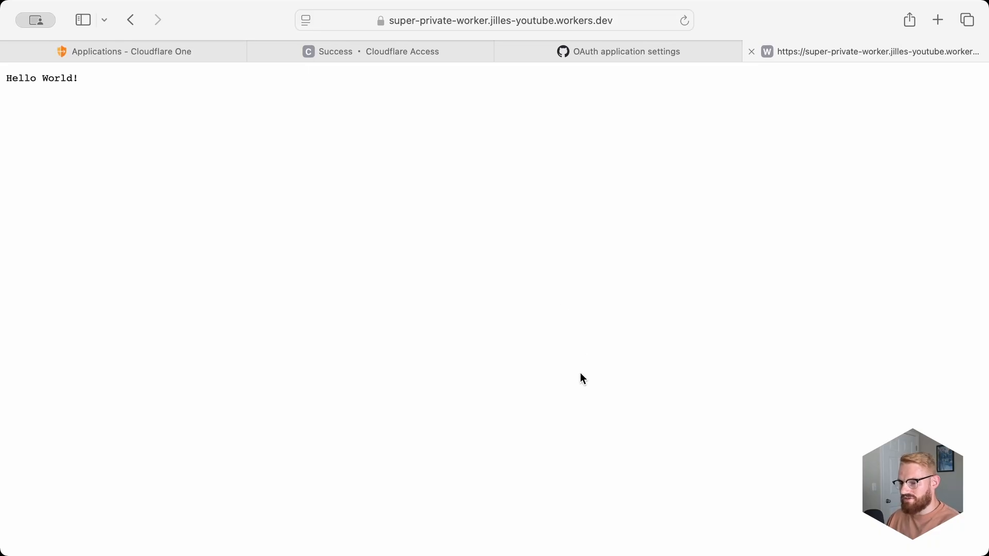
key(super+alt+i)
Step: Delete all of the worker site's Cloudflare cookies from Safari's Web Inspector storage
click(656, 182)
click(85, 222)
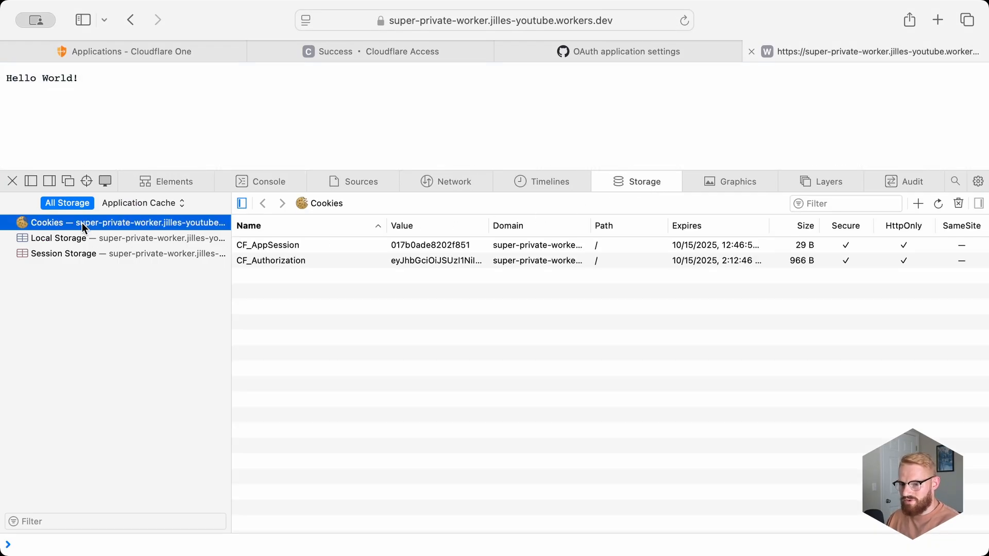
click(958, 204)
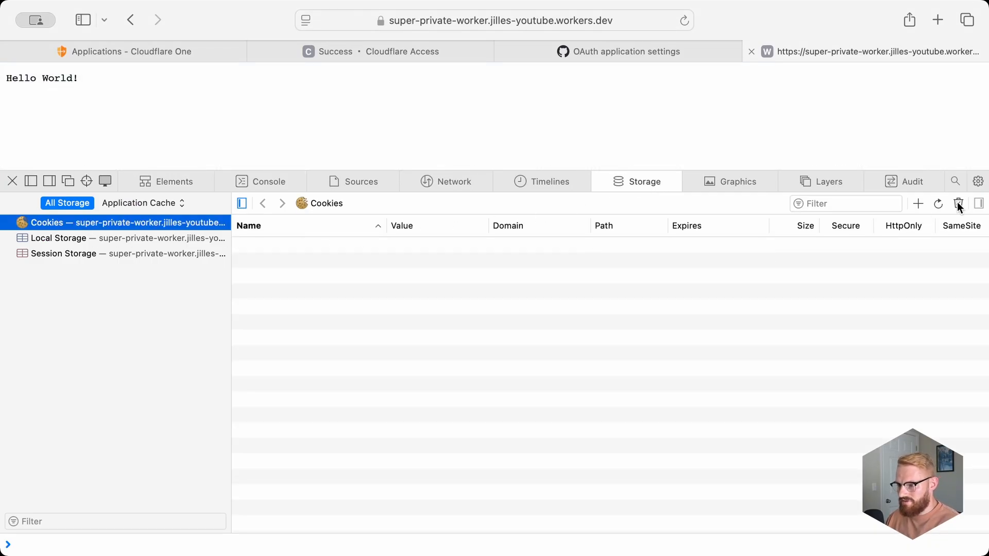
Step: Reload the worker page to reach the Access sign-in and choose GitHub login
click(12, 181)
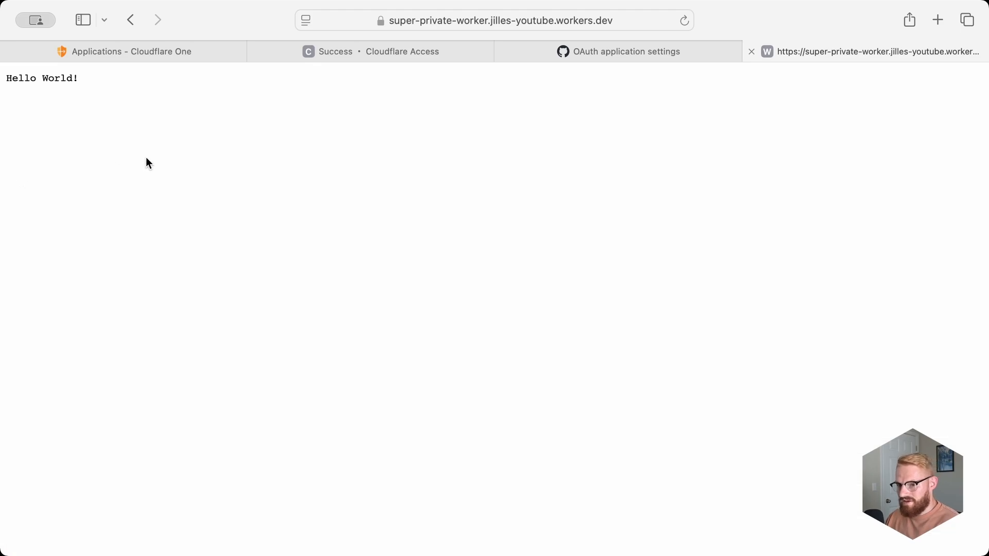
click(686, 22)
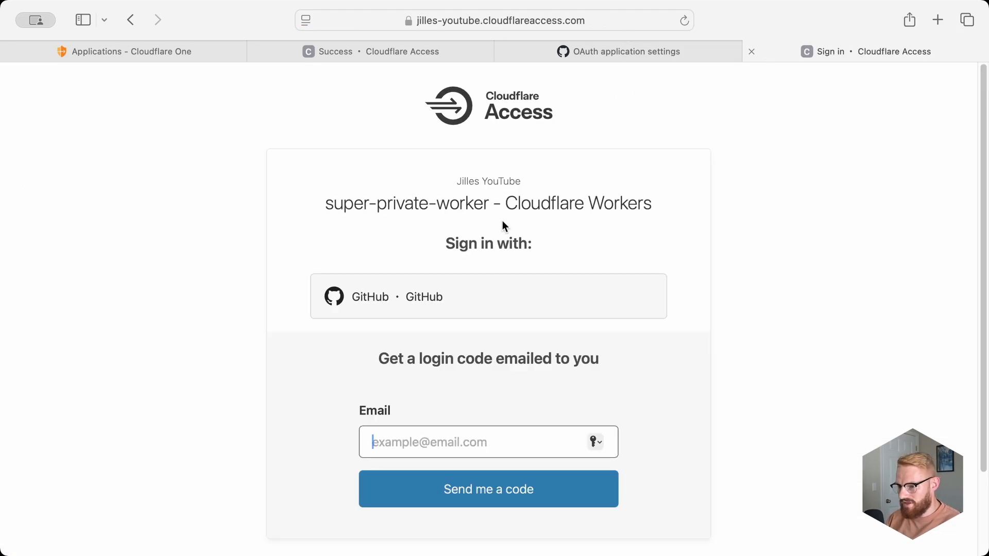
click(470, 304)
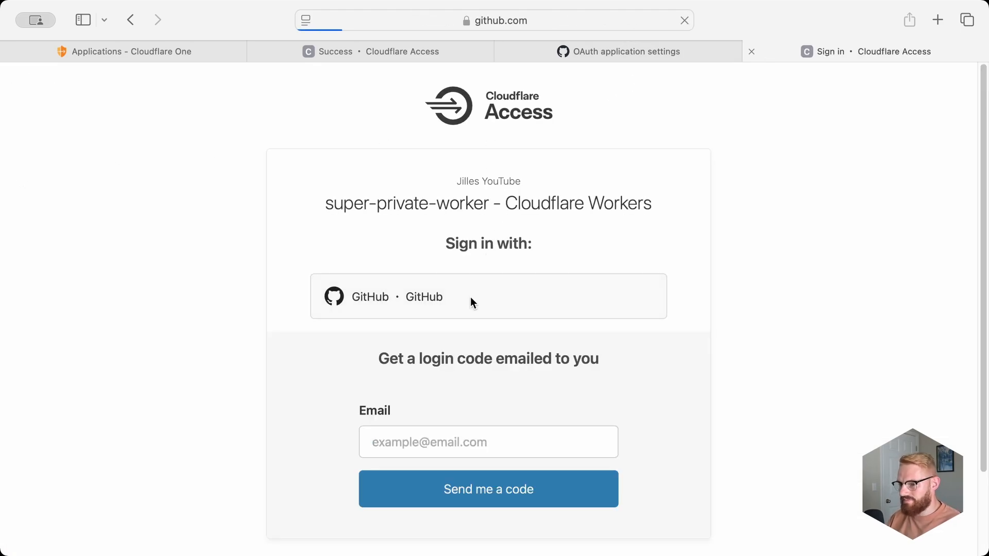